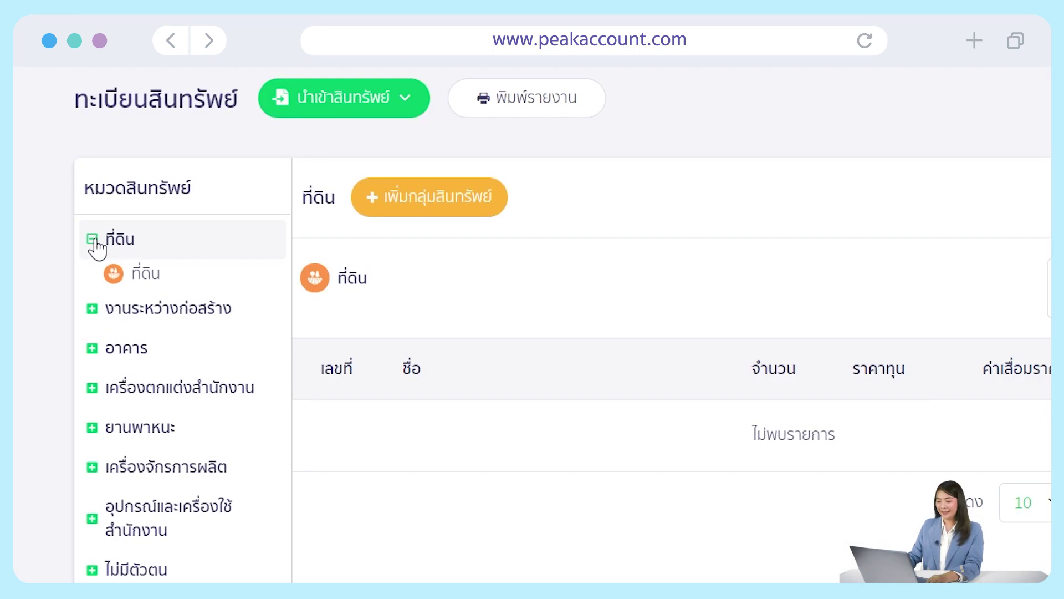
- Examine the subcategories of ที่ดิน, งานระหว่างก่อสร้าง, เครื่องจักรการผลิต and อาคาร in the asset category tree
{"action": "left_click", "coordinate": [94, 241]}
{"action": "left_click", "coordinate": [92, 279]}
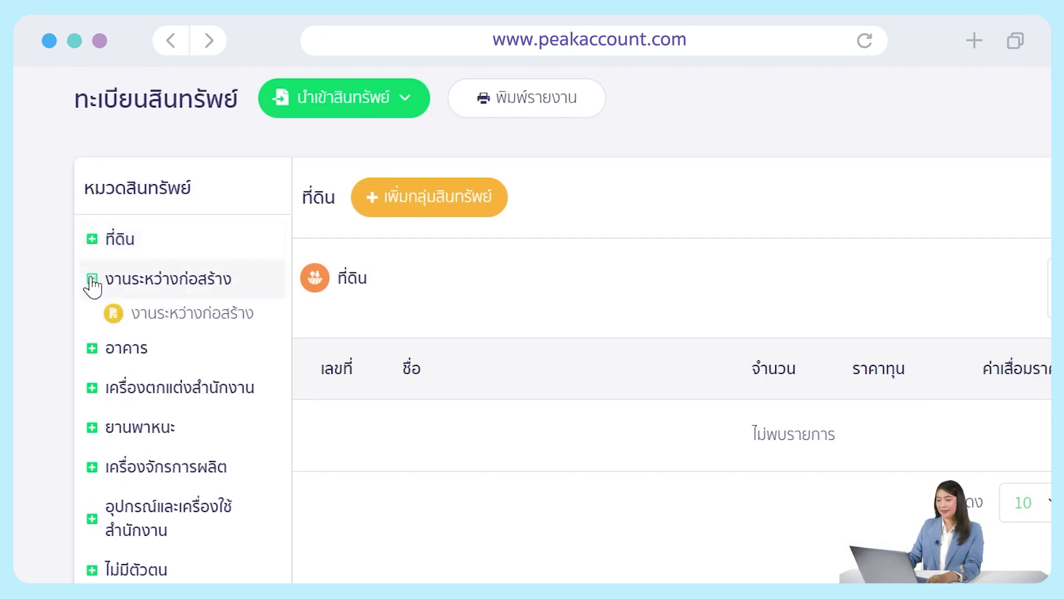
{"action": "left_click", "coordinate": [92, 282]}
{"action": "left_click", "coordinate": [93, 437]}
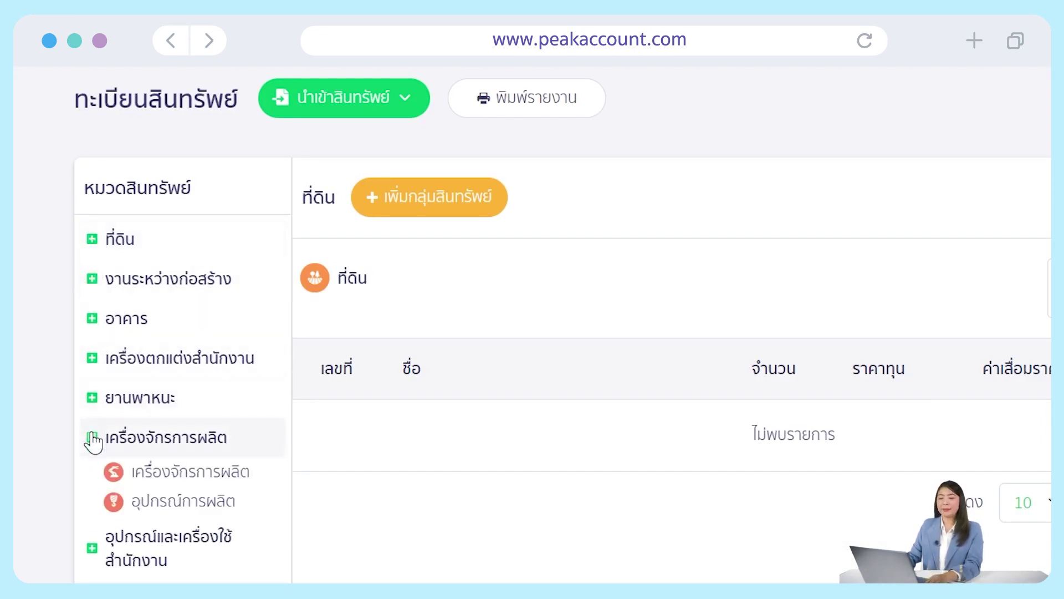
{"action": "left_click", "coordinate": [92, 438]}
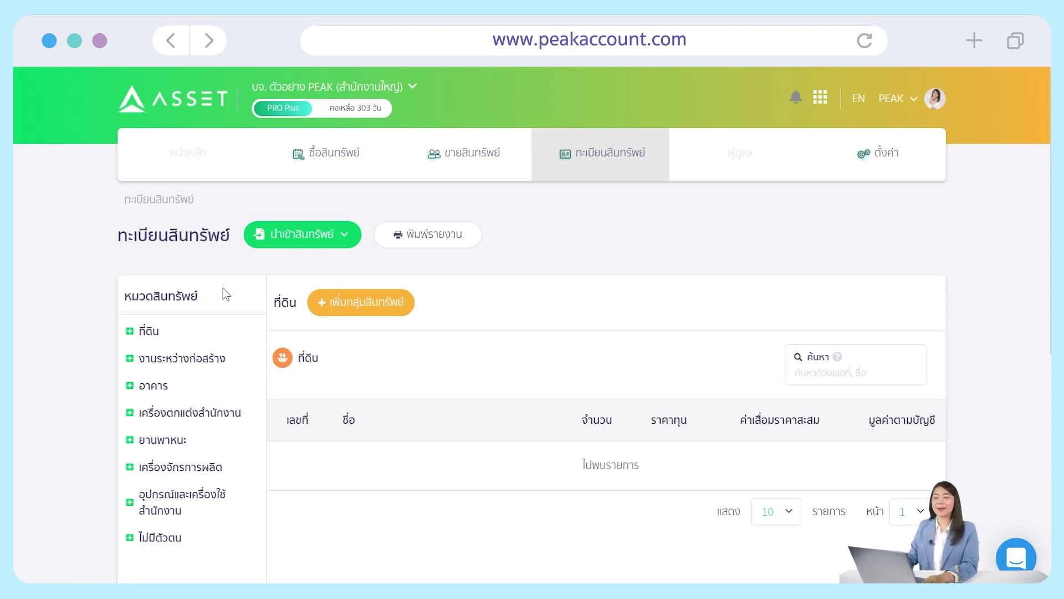
{"action": "left_click", "coordinate": [256, 337]}
{"action": "left_click", "coordinate": [256, 339]}
{"action": "left_click", "coordinate": [250, 363]}
{"action": "left_click", "coordinate": [249, 363]}
{"action": "left_click", "coordinate": [248, 397]}
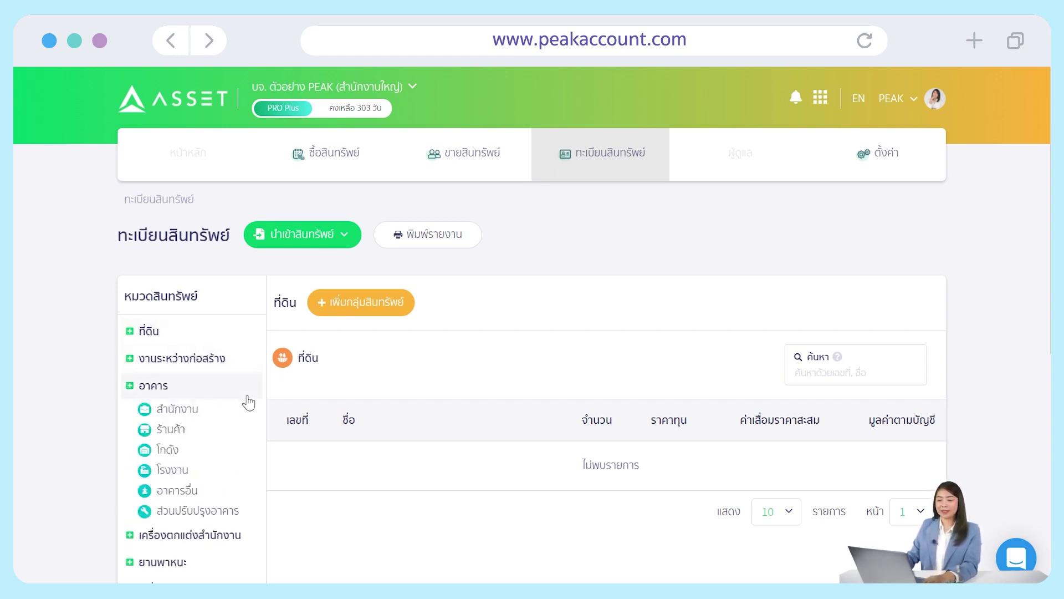
{"action": "left_click", "coordinate": [248, 397]}
- Open the โต๊ะสำนักงาน group in the โต๊ะ subcategory of เครื่องตกแต่งสำนักงาน and look at its available transaction types
{"action": "left_click", "coordinate": [247, 413]}
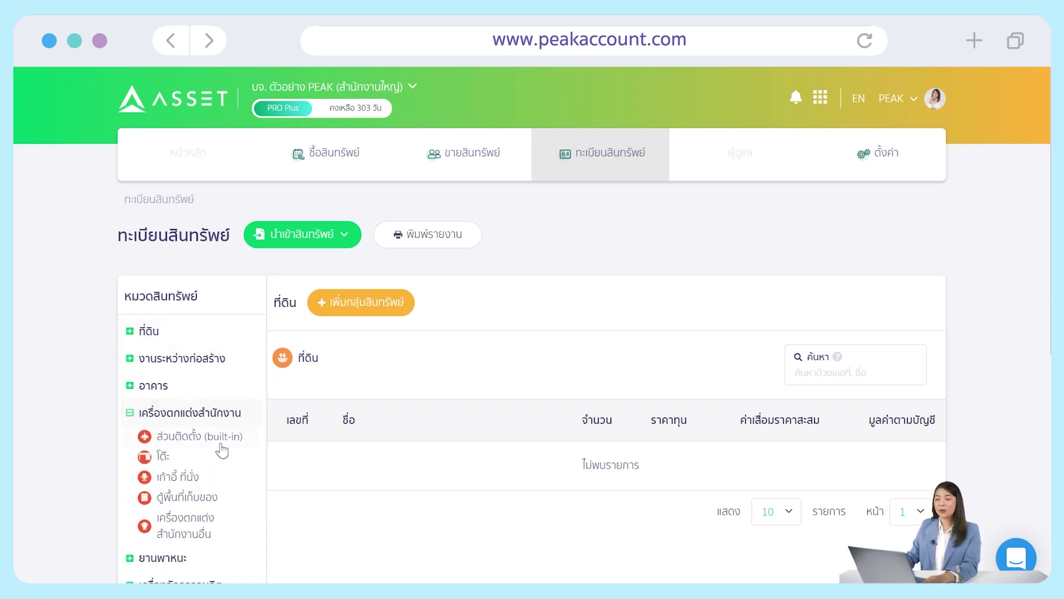
{"action": "left_click", "coordinate": [203, 459]}
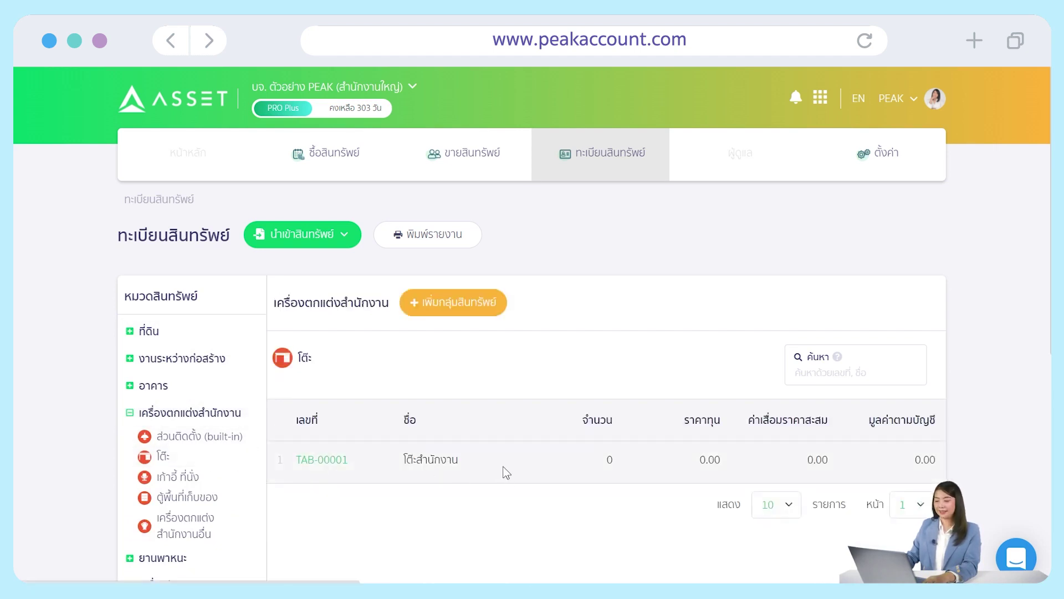
{"action": "left_click", "coordinate": [502, 472]}
{"action": "left_click", "coordinate": [395, 237]}
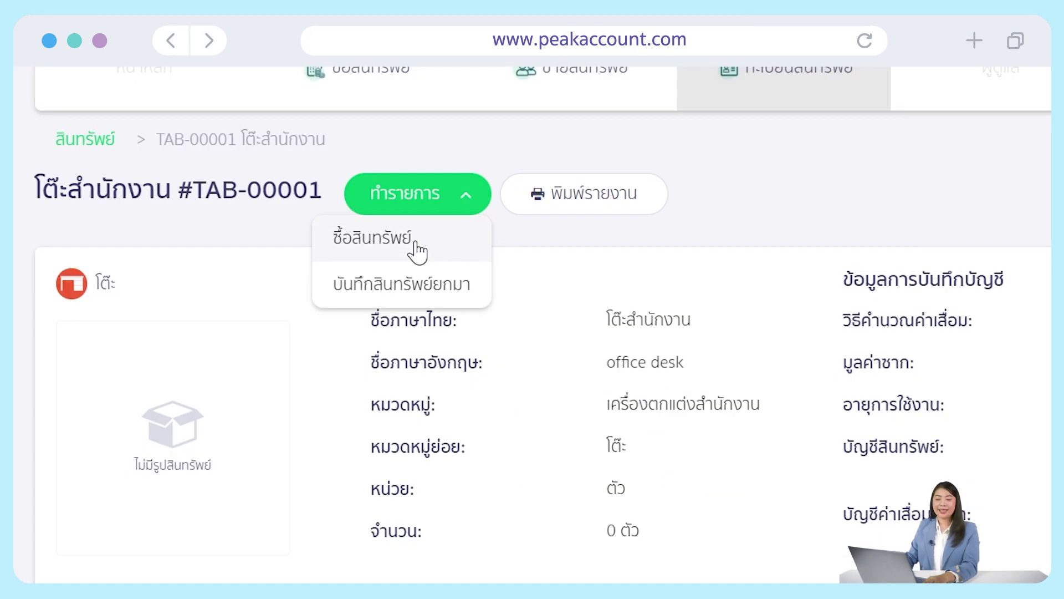
{"action": "left_click", "coordinate": [480, 210]}
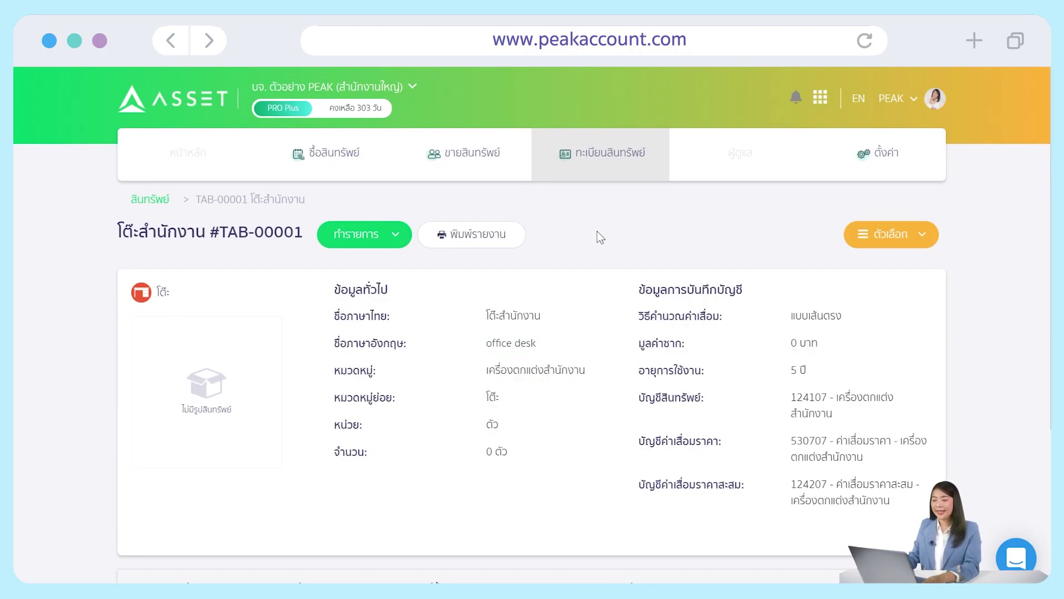
- Return to the asset register and start a new asset group in the โทรศัพท์มือถือ subcategory of อุปกรณ์และเครื่องใช้สำนักงาน
{"action": "left_click", "coordinate": [601, 166]}
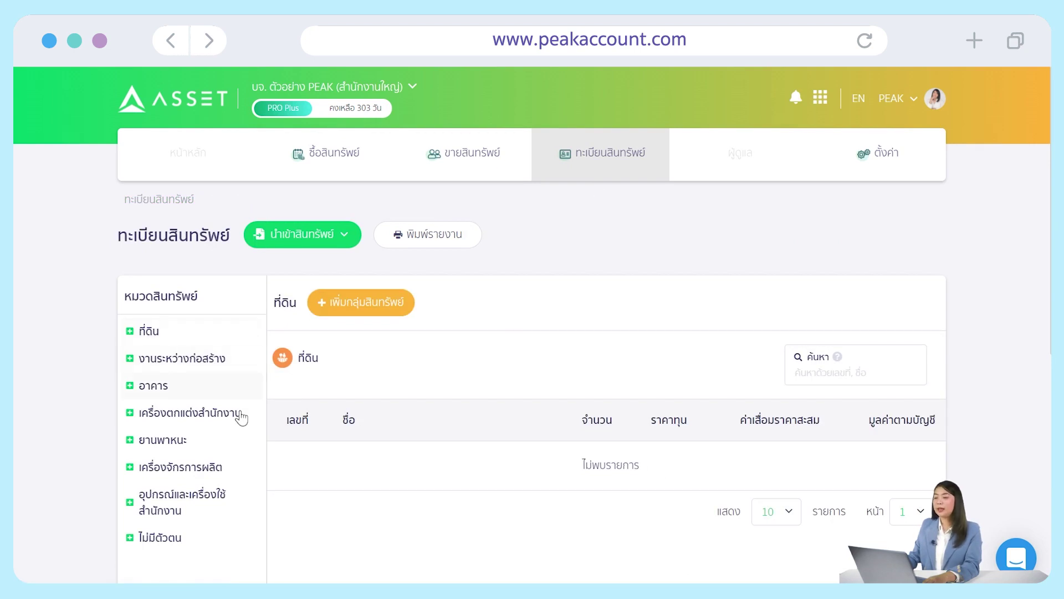
{"action": "left_click", "coordinate": [233, 503]}
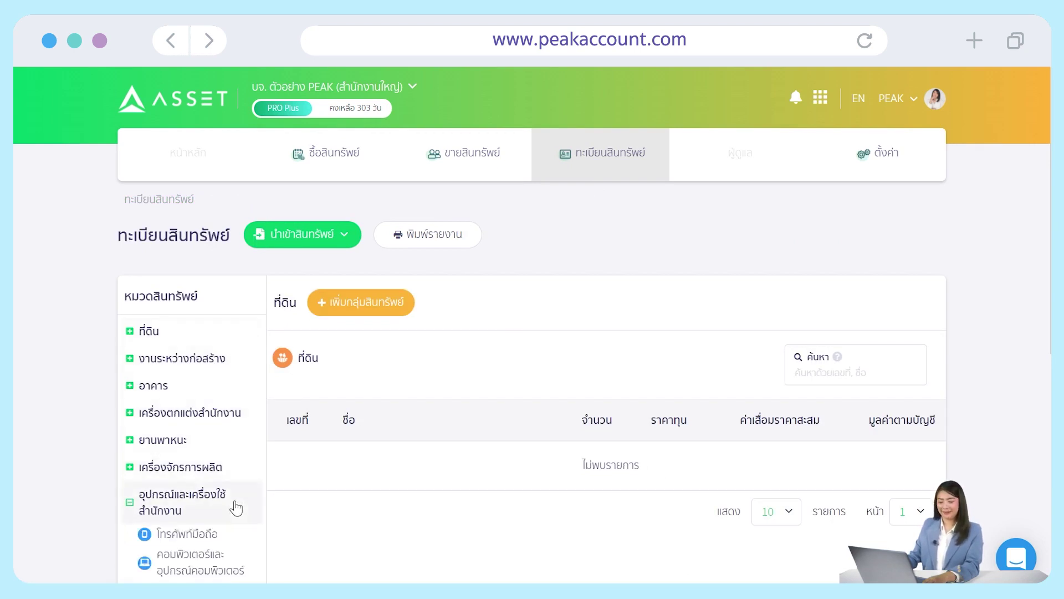
{"action": "left_click", "coordinate": [227, 536]}
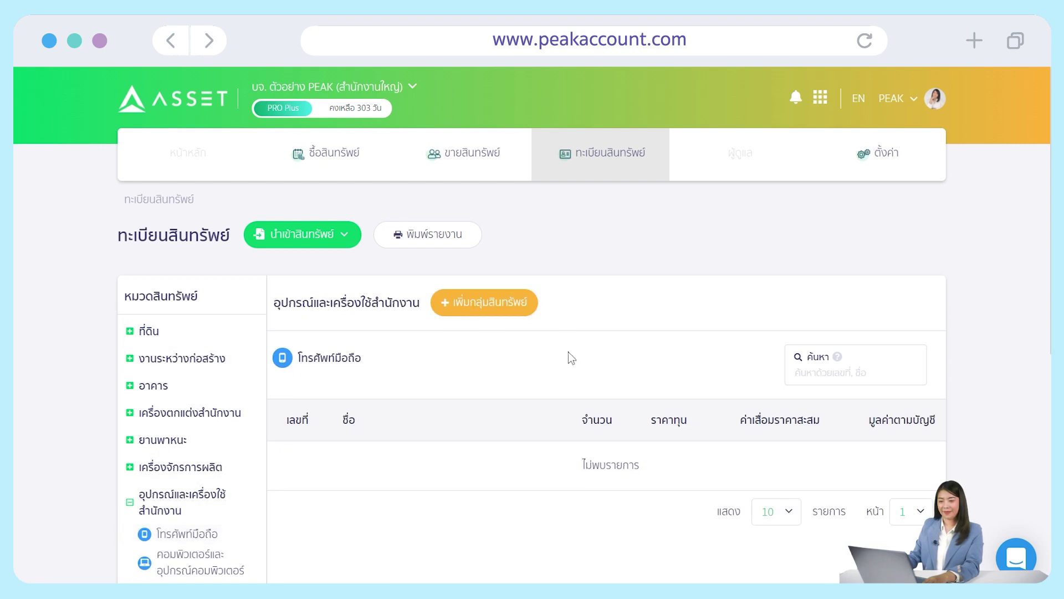
{"action": "left_click", "coordinate": [471, 319]}
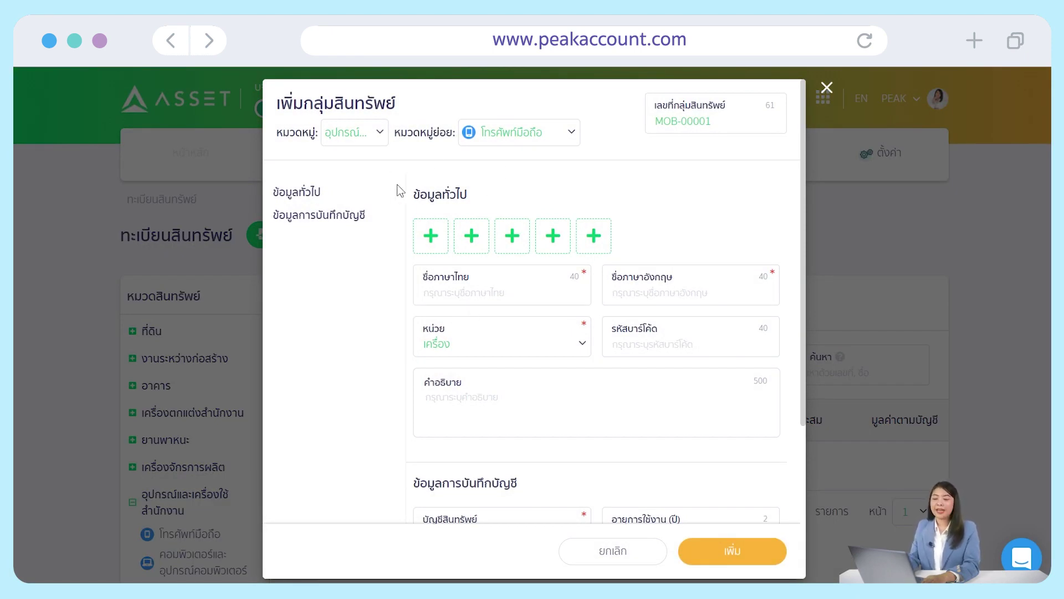
- Look over the new group's accounting section and group number field, returning to the general information section
{"action": "left_click", "coordinate": [364, 219]}
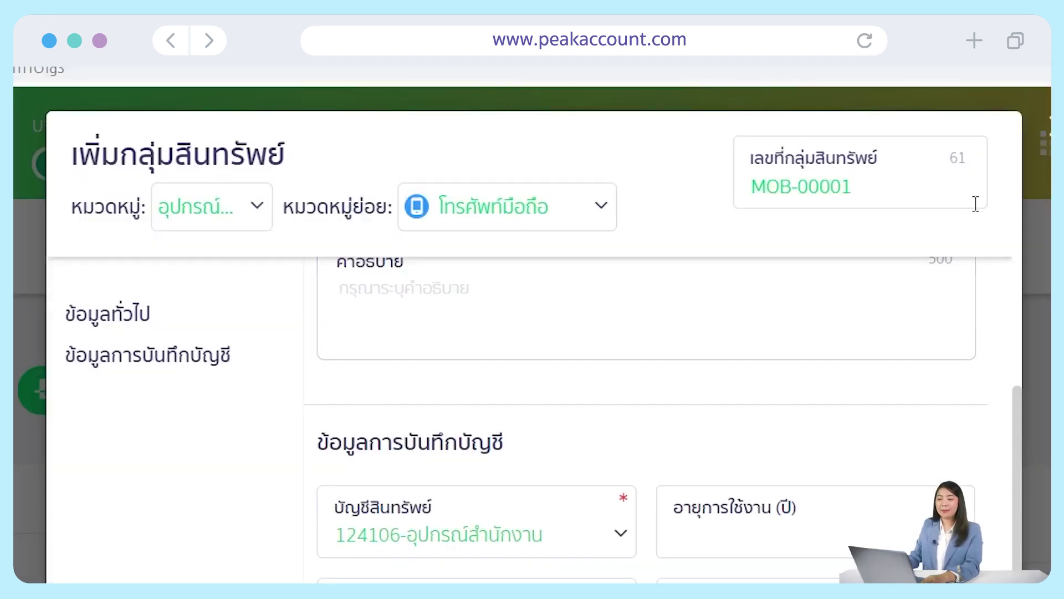
{"action": "left_click", "coordinate": [766, 130]}
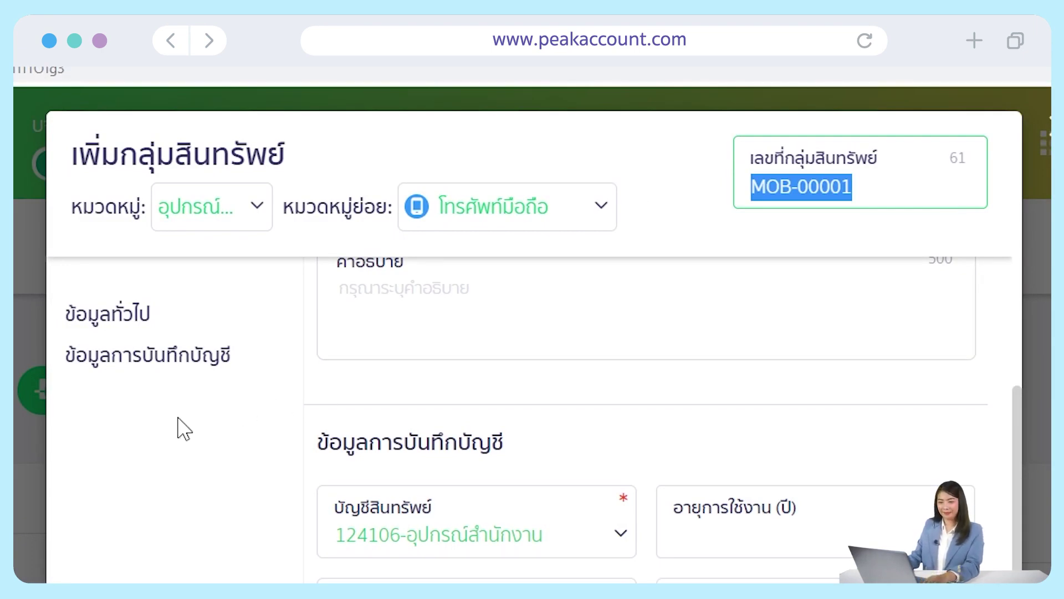
{"action": "left_click", "coordinate": [105, 333]}
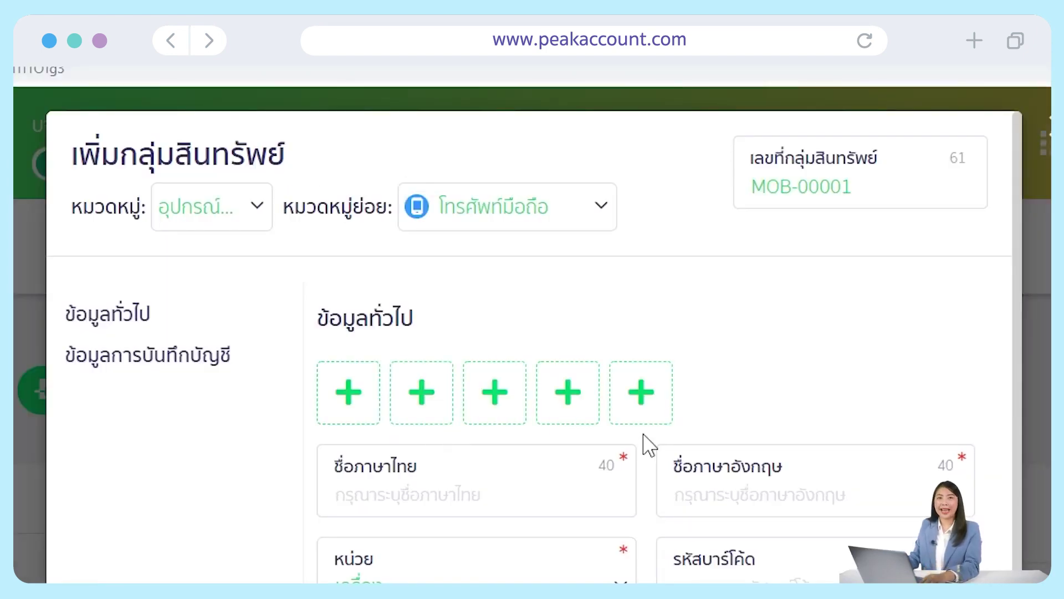
- Name the asset group มือถือฝ่ายขาย in Thai and Mobile-Sales in English, with เครื่อง as the unit
{"action": "type", "text": "ฝ"}
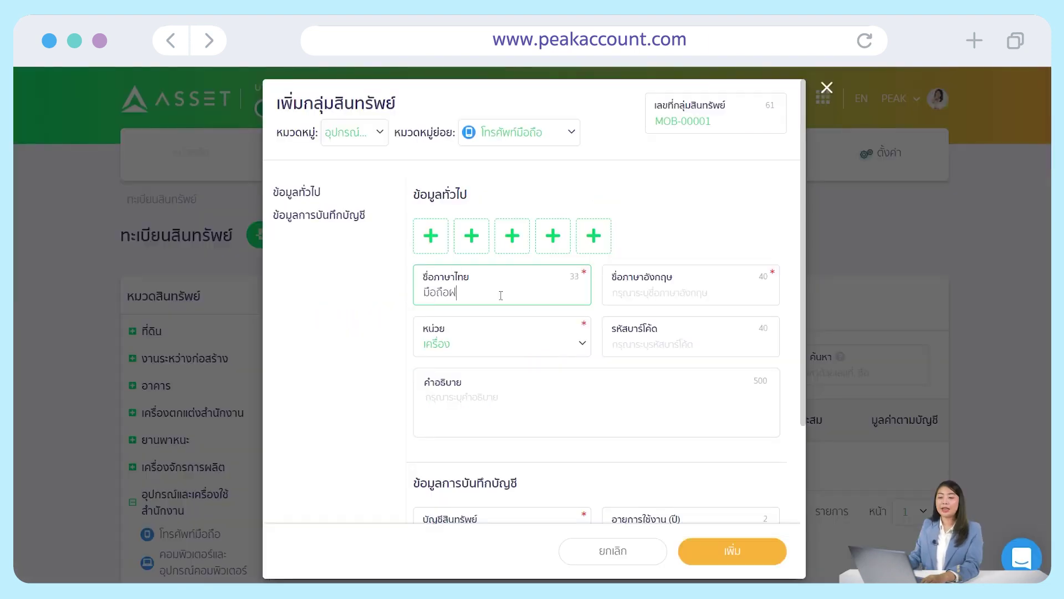
{"action": "type", "text": "่ายขาย"}
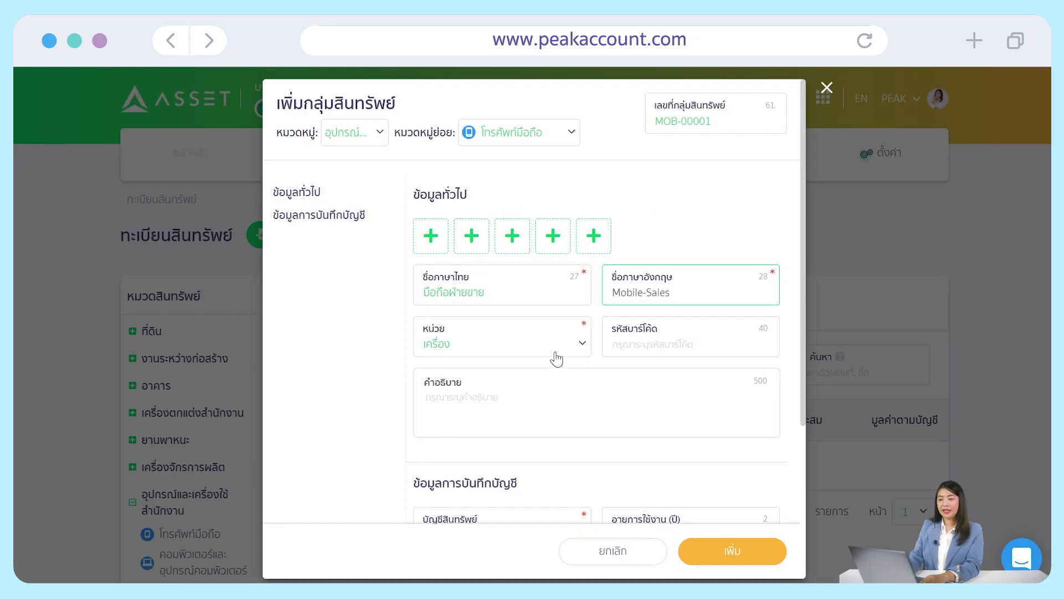
{"action": "left_click", "coordinate": [557, 359]}
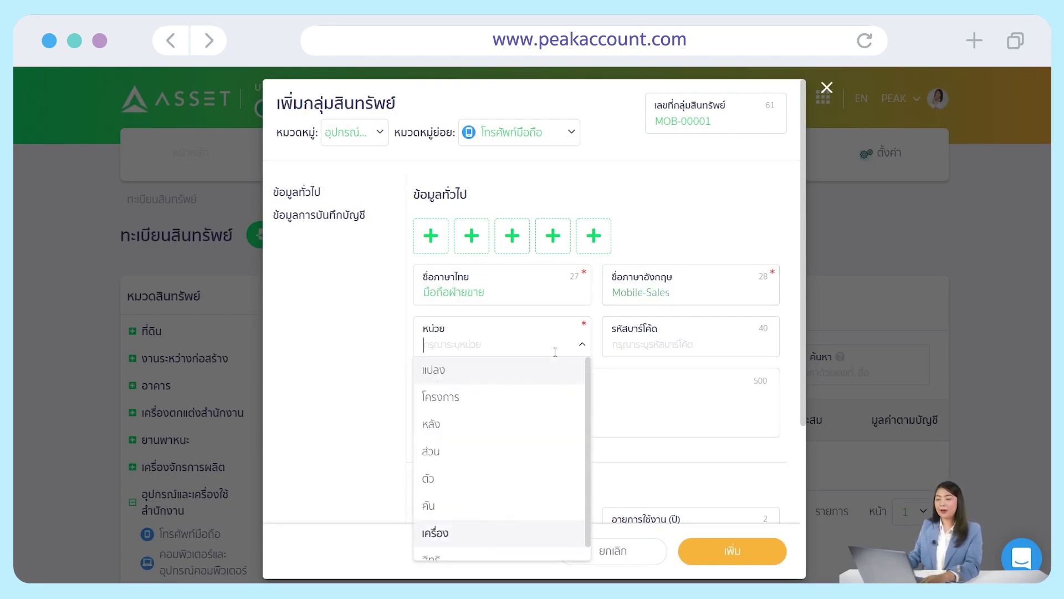
{"action": "left_click", "coordinate": [513, 545]}
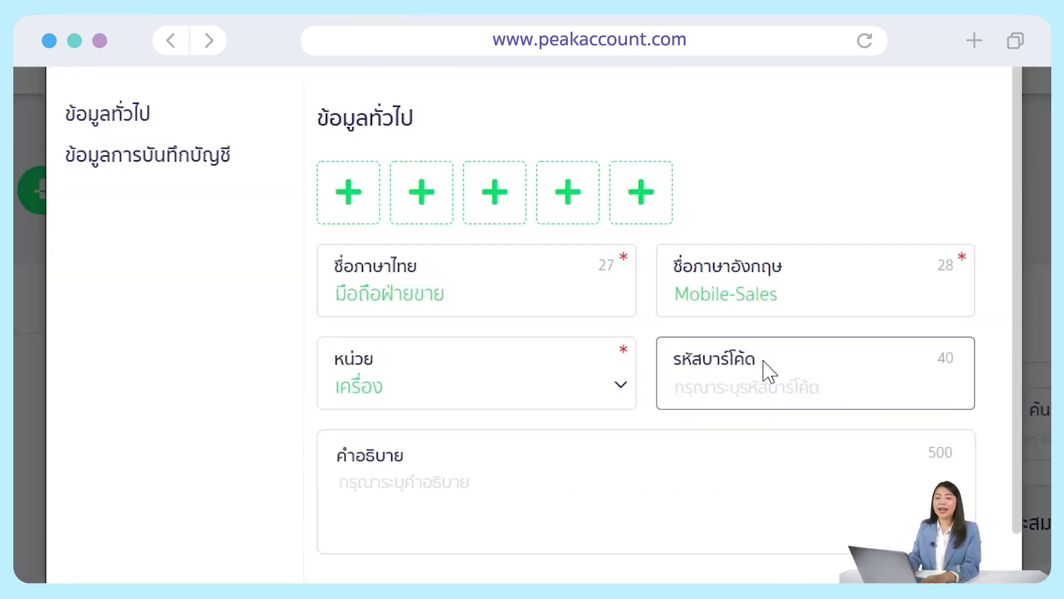
{"action": "left_click", "coordinate": [680, 351]}
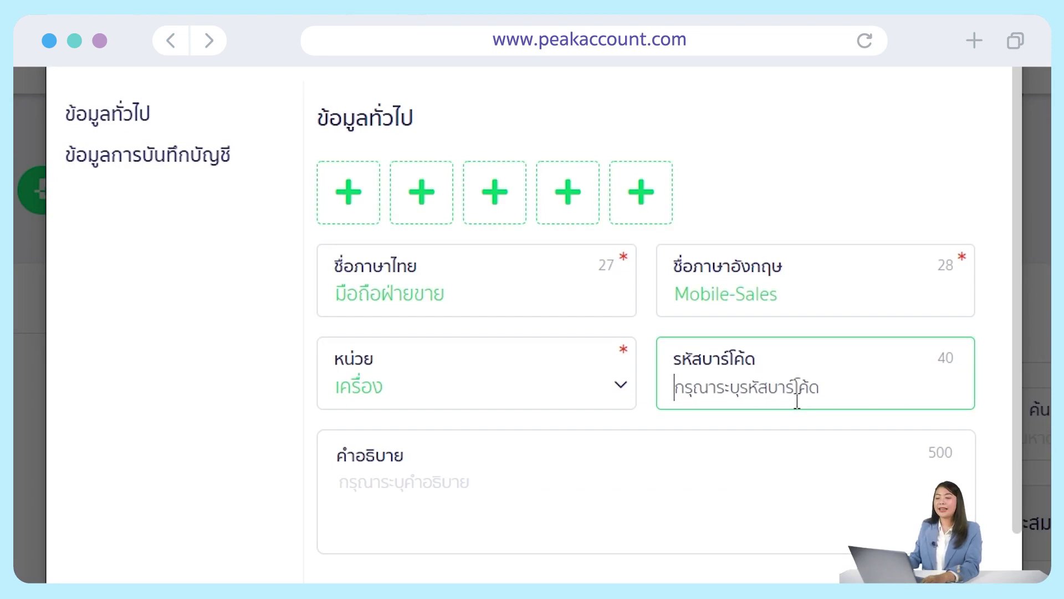
{"action": "scroll", "coordinate": [797, 400], "scroll_direction": "down", "scroll_amount": 2}
{"action": "left_click", "coordinate": [797, 400]}
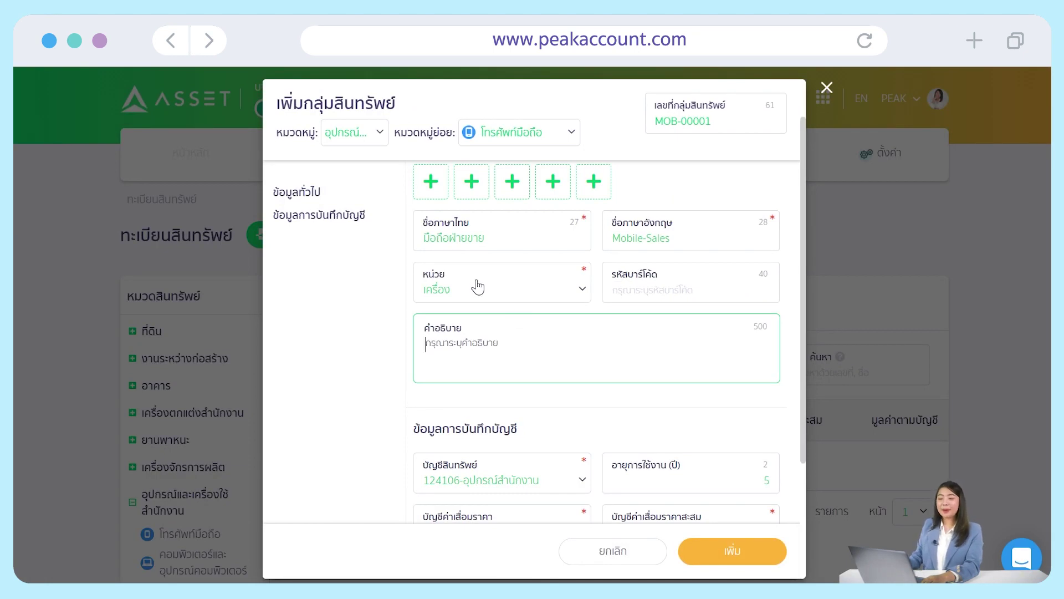
- Choose 124106-อุปกรณ์สำนักงาน as the asset account and the 530706 office-equipment account as the depreciation expense account
{"action": "left_click", "coordinate": [375, 217]}
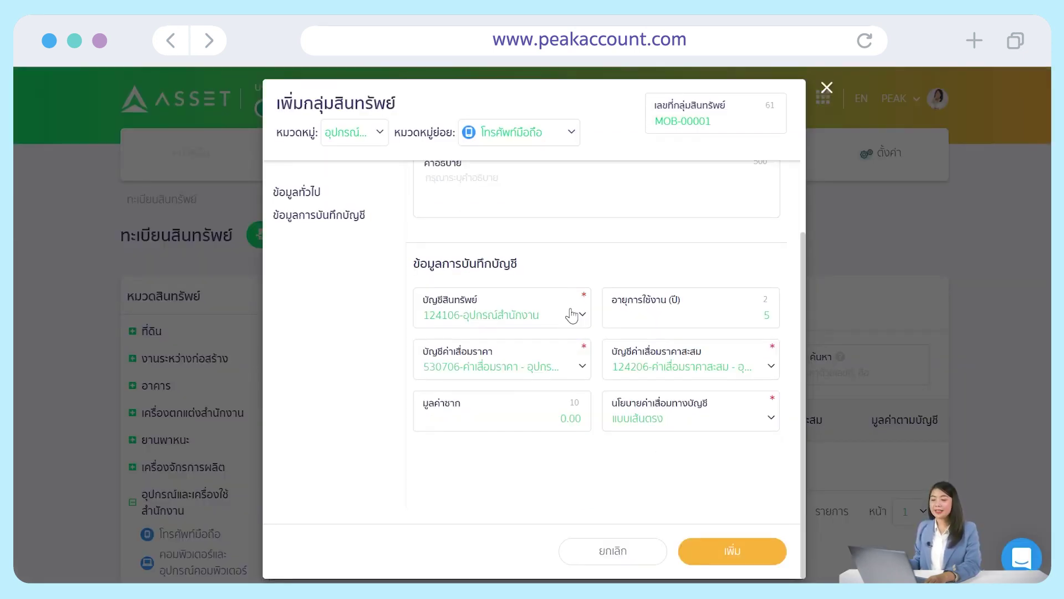
{"action": "left_click", "coordinate": [572, 316]}
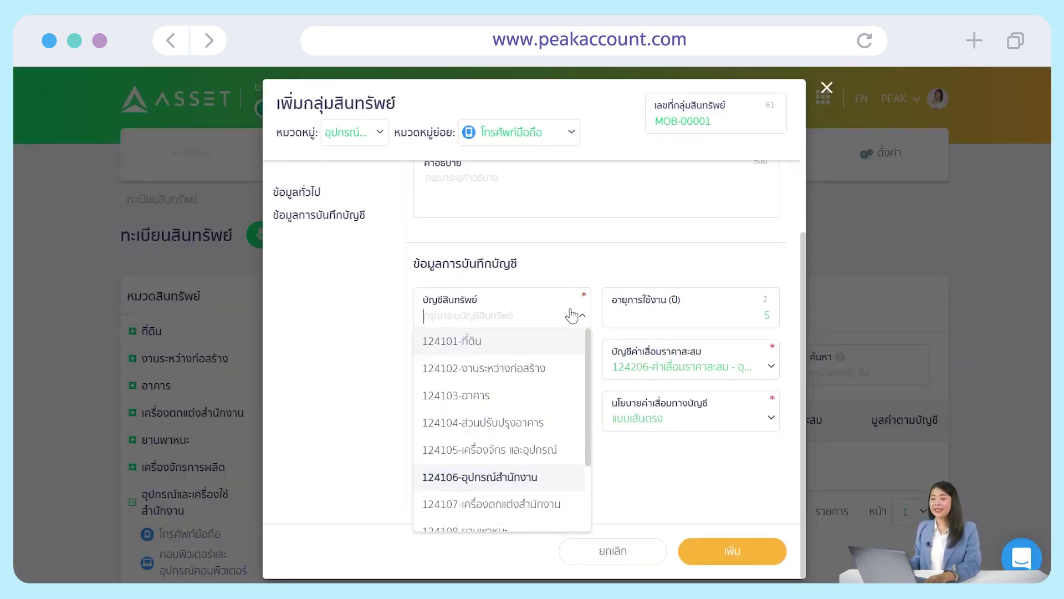
{"action": "left_click", "coordinate": [539, 477]}
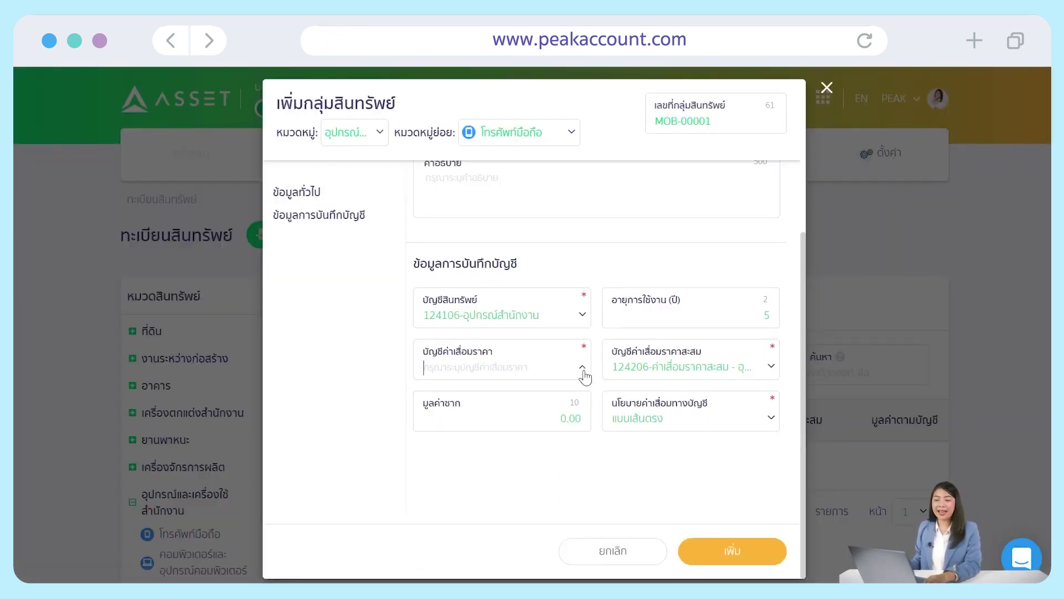
{"action": "left_click", "coordinate": [582, 371]}
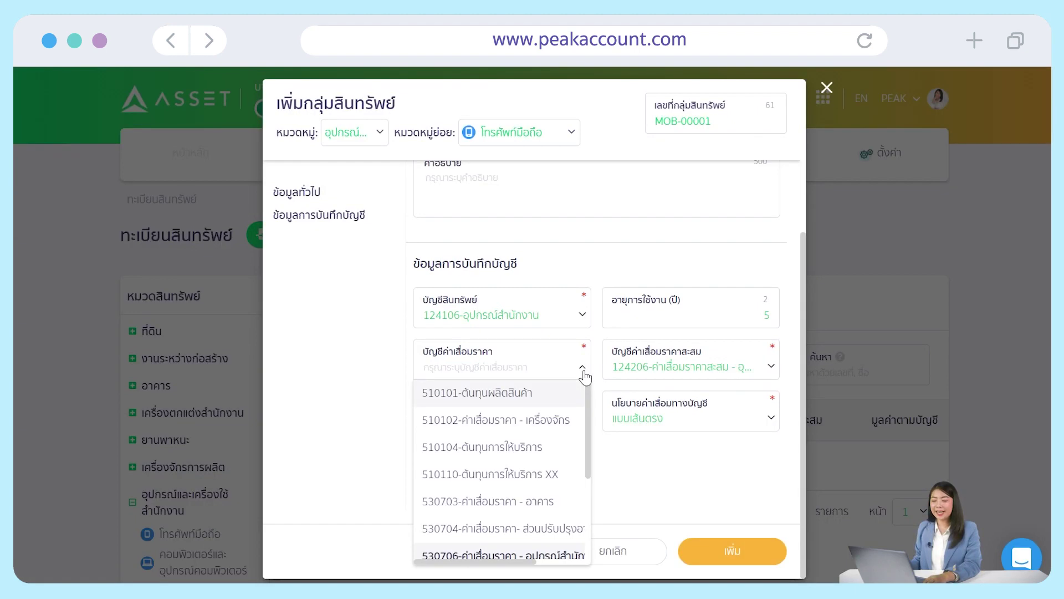
{"action": "left_click", "coordinate": [517, 555]}
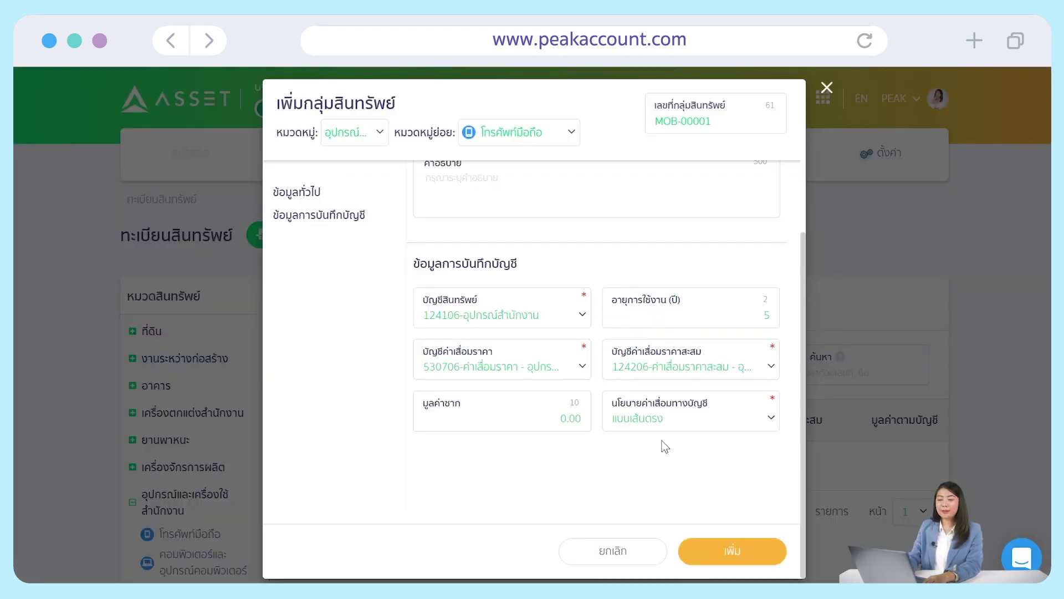
- Set the group's salvage value to 1 in baht, with a useful life of 5 years
{"action": "left_click", "coordinate": [715, 319]}
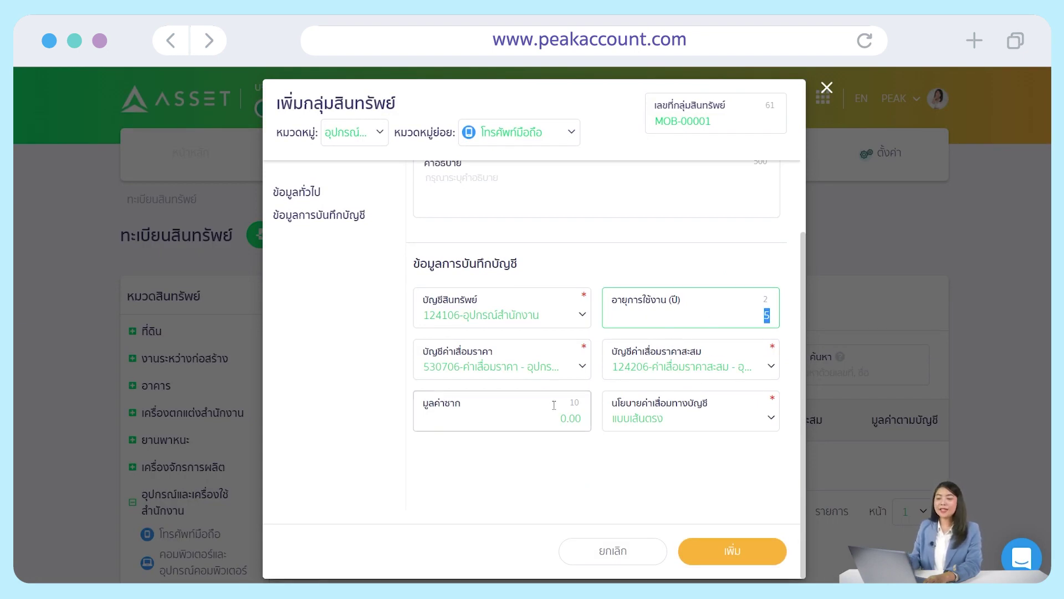
{"action": "left_click", "coordinate": [529, 423]}
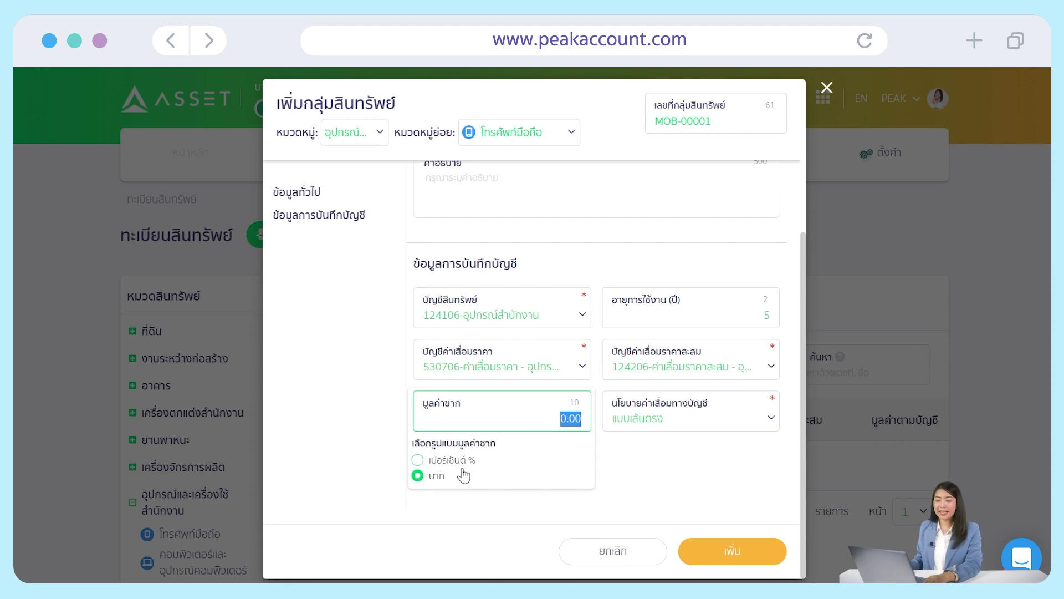
{"action": "left_click", "coordinate": [458, 464]}
{"action": "left_click", "coordinate": [446, 481]}
{"action": "left_click", "coordinate": [540, 425]}
{"action": "type", "text": "1"}
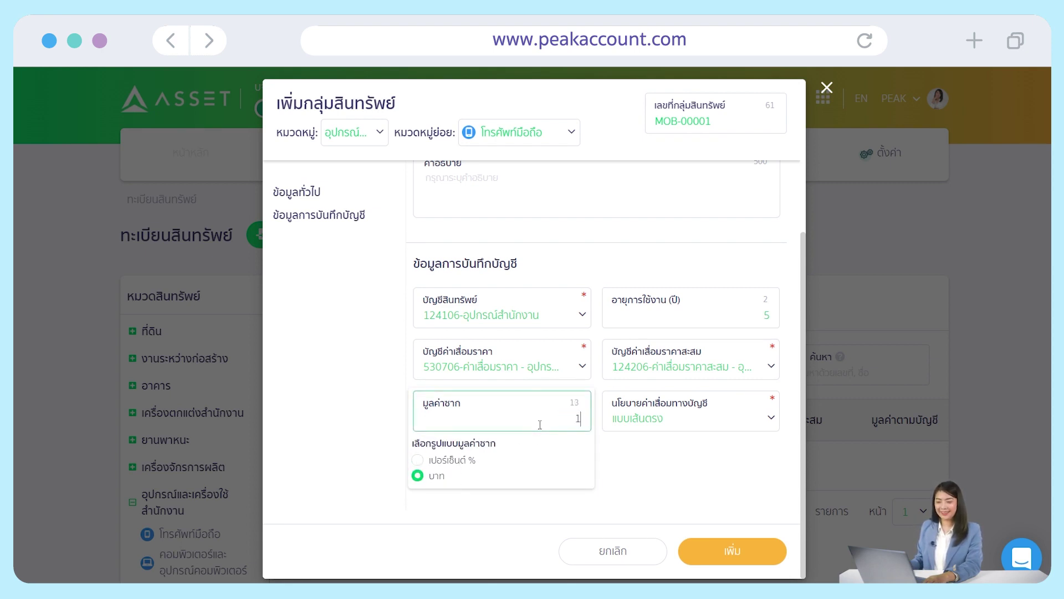
{"action": "left_click", "coordinate": [694, 484]}
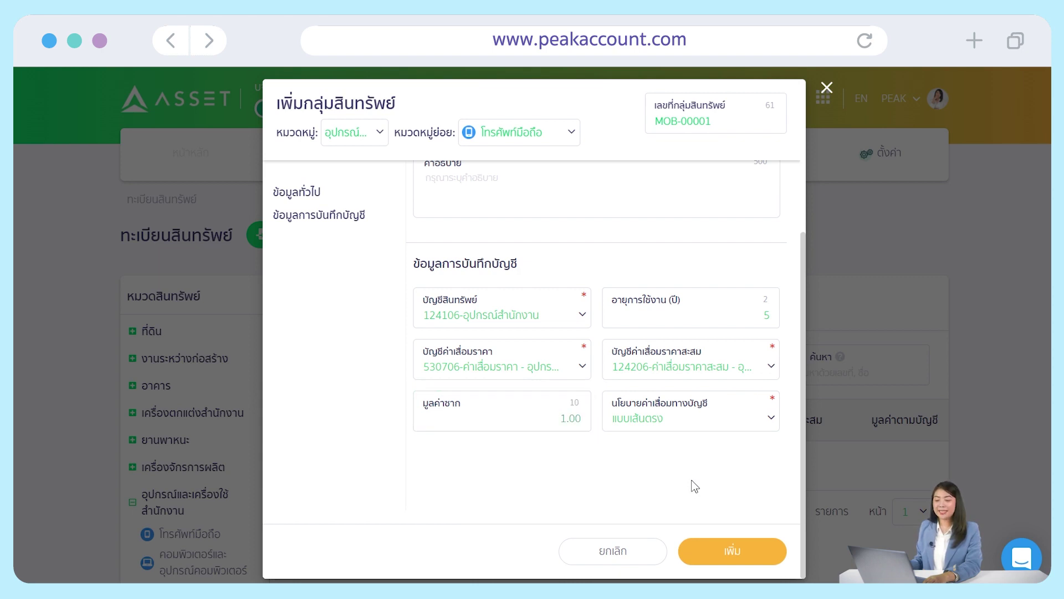
- Select แบบเส้นตรง as the accounting depreciation policy and add the asset group to the register
{"action": "left_click", "coordinate": [764, 427]}
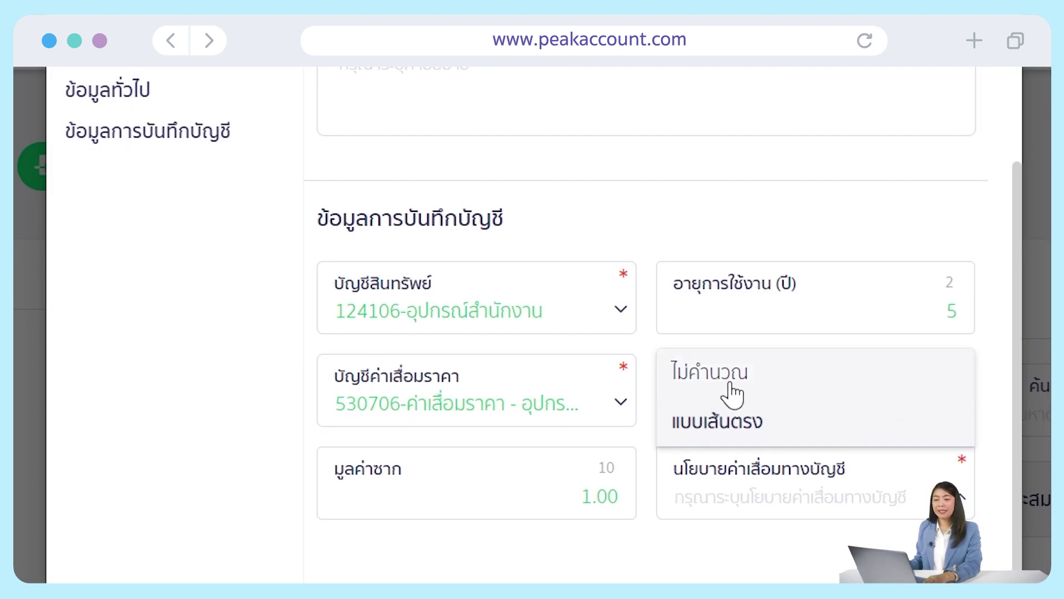
{"action": "left_click", "coordinate": [814, 443]}
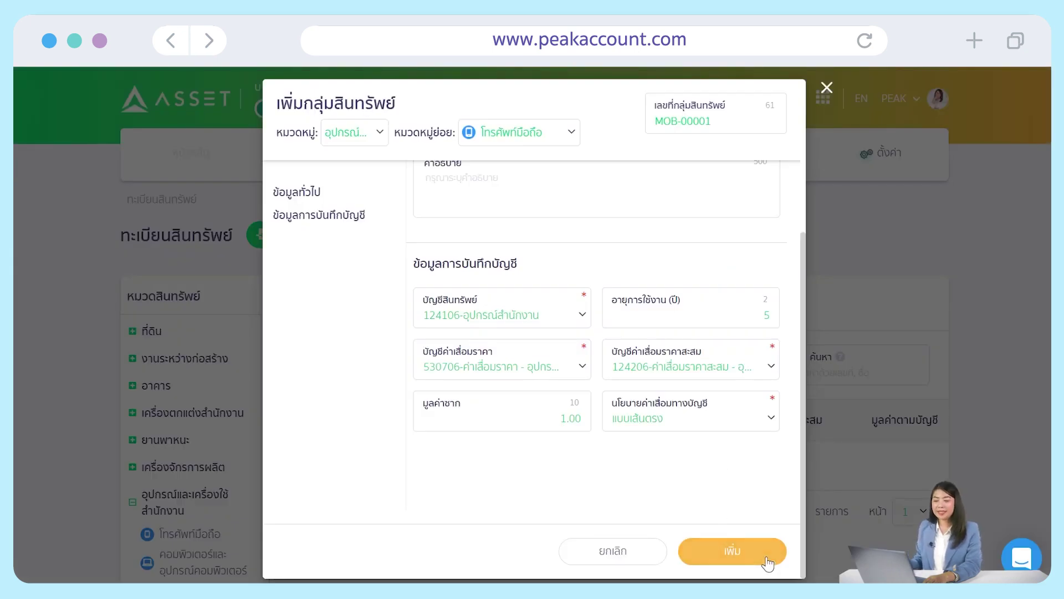
{"action": "left_click", "coordinate": [732, 550]}
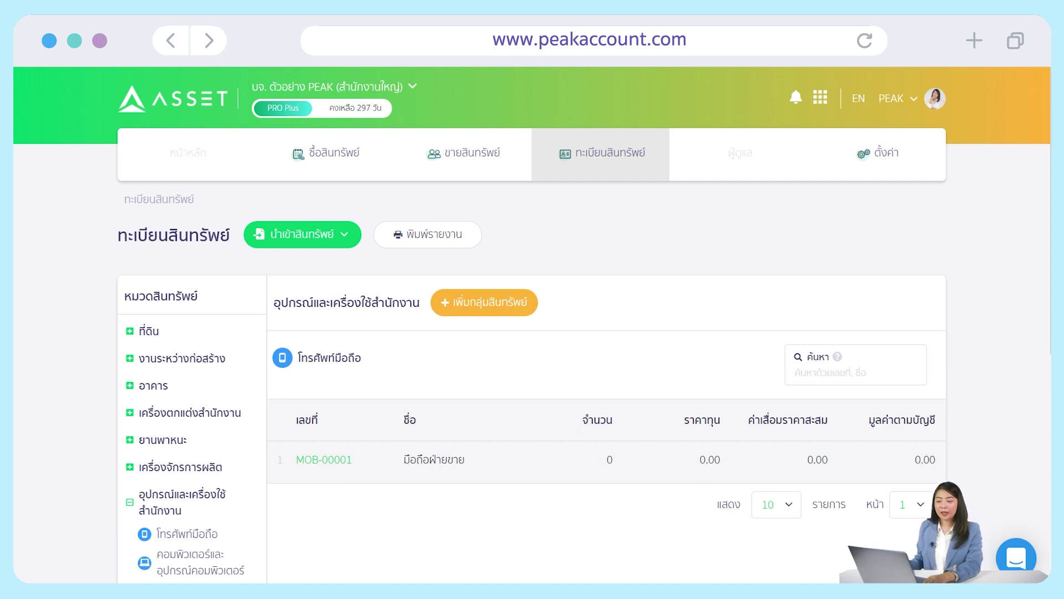
- Open the มือถือฝ่ายขาย asset group and review its general and accounting details
{"action": "left_click", "coordinate": [510, 474]}
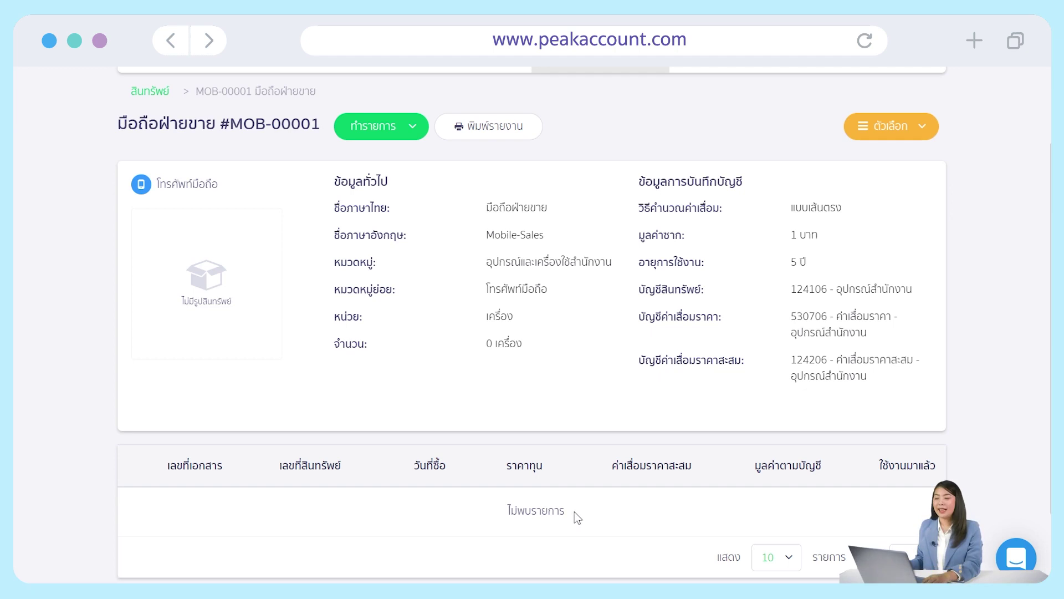
{"action": "scroll", "coordinate": [575, 512], "scroll_direction": "up", "scroll_amount": 2}
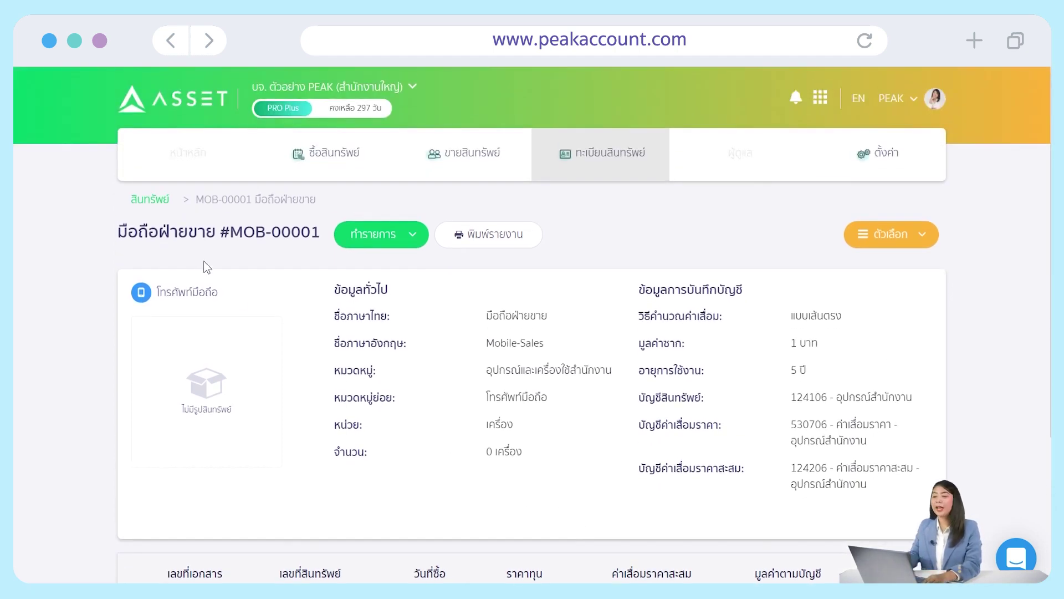
- Return to the asset register and list the โทรศัพท์มือถือ asset groups under อุปกรณ์และเครื่องใช้สำนักงาน
{"action": "left_click", "coordinate": [148, 207]}
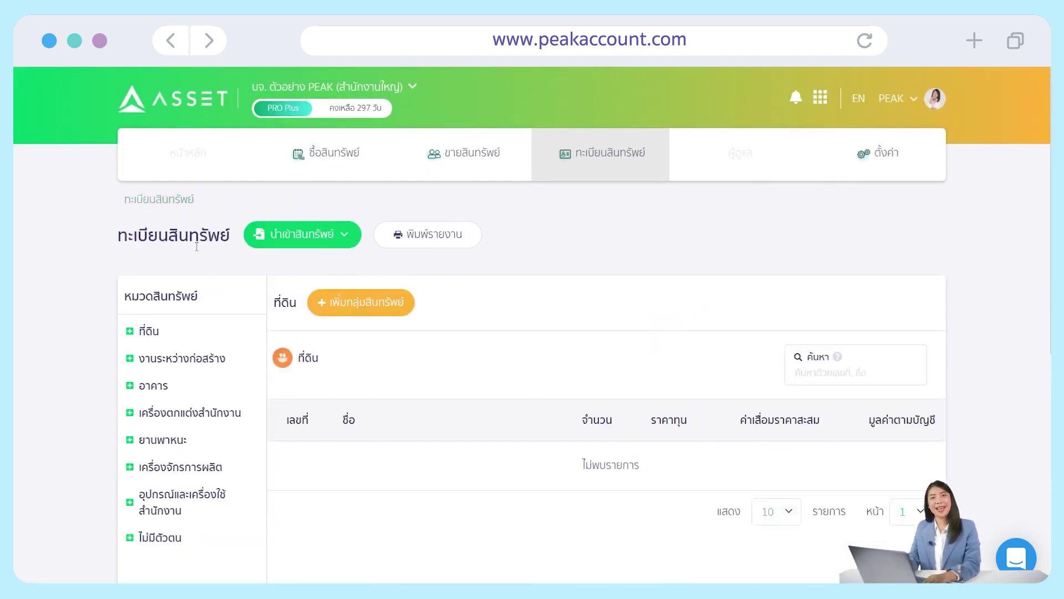
{"action": "left_click", "coordinate": [199, 502]}
{"action": "left_click", "coordinate": [199, 535]}
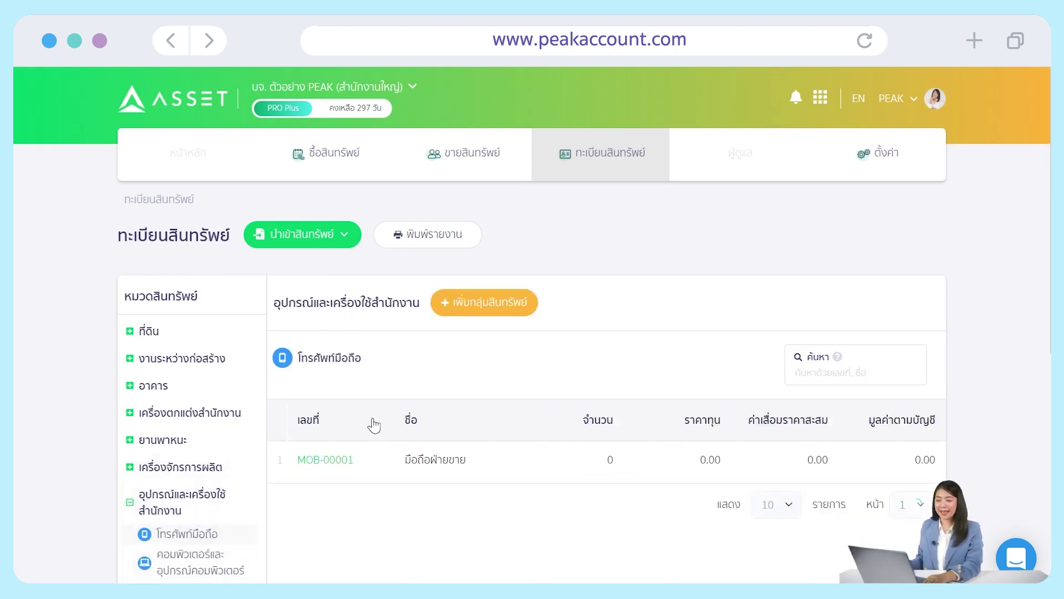
- Download the .xlsx form for importing asset groups and open its Description sheet in Excel
{"action": "left_click", "coordinate": [345, 235]}
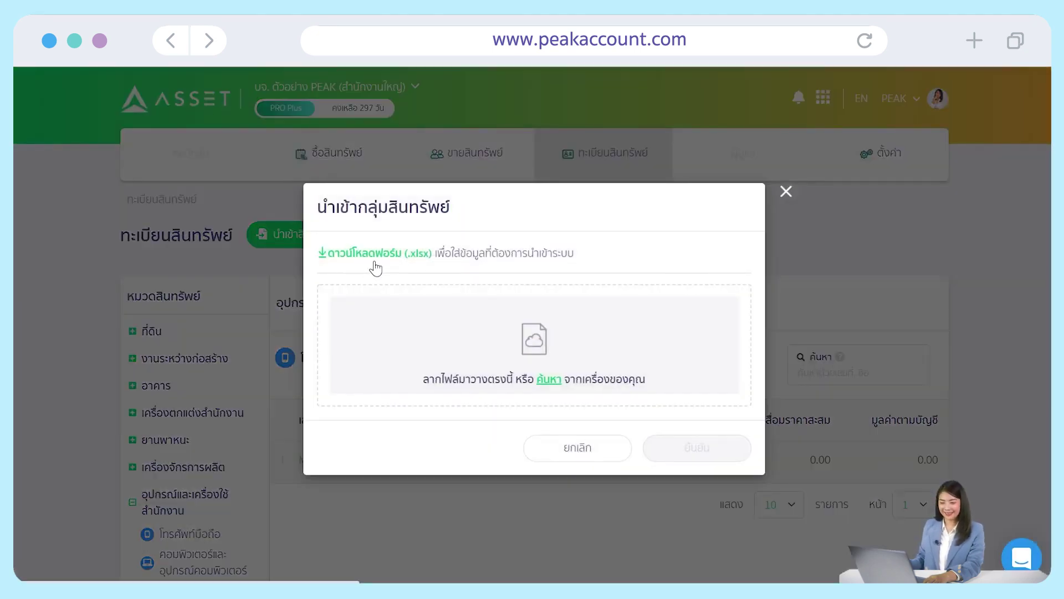
{"action": "left_click", "coordinate": [372, 269]}
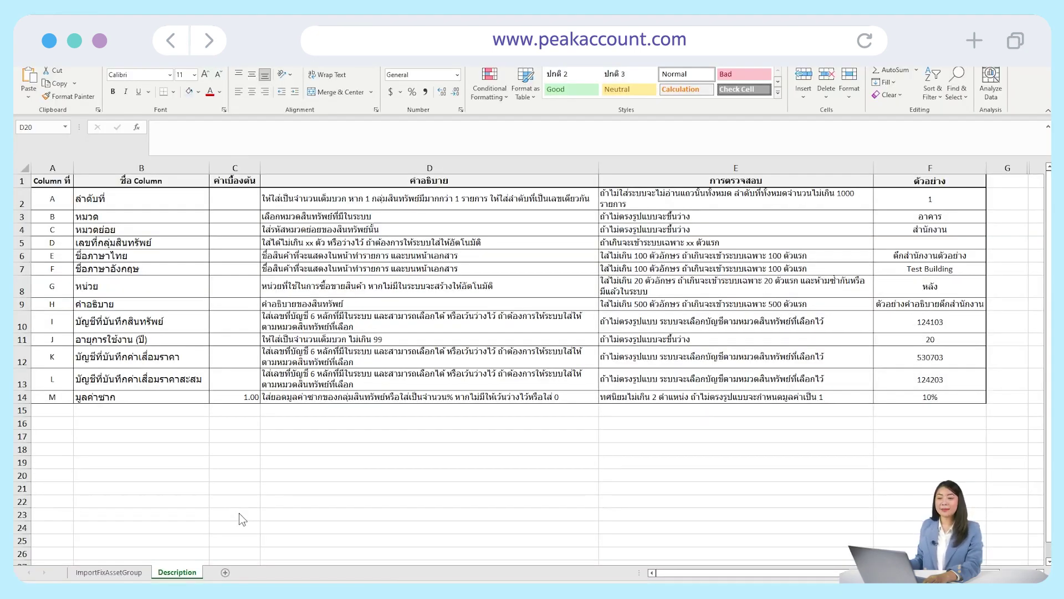
{"action": "left_click", "coordinate": [182, 575]}
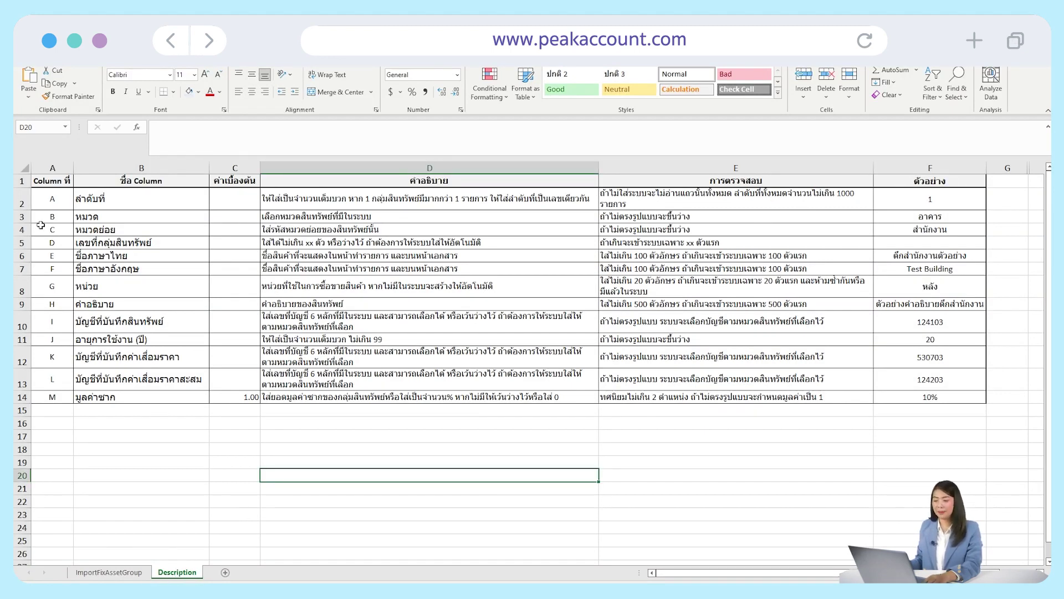
- Review the Description sheet's rows for ลำดับที่, หมวด and หมวดย่อย, and its ตัวอย่าง column
{"action": "left_click", "coordinate": [21, 203]}
{"action": "left_click", "coordinate": [22, 217]}
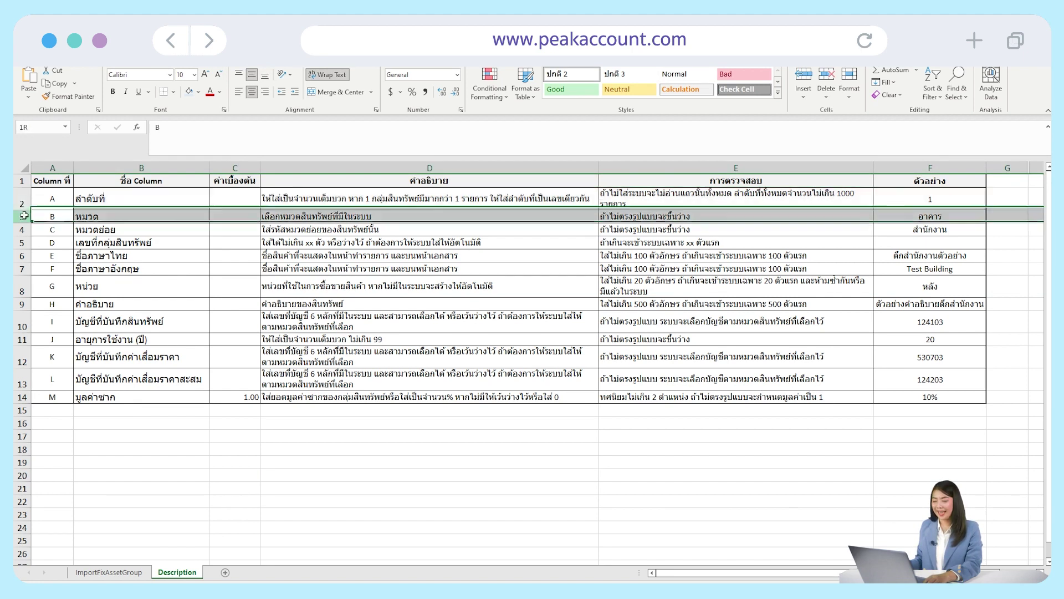
{"action": "left_click", "coordinate": [22, 230]}
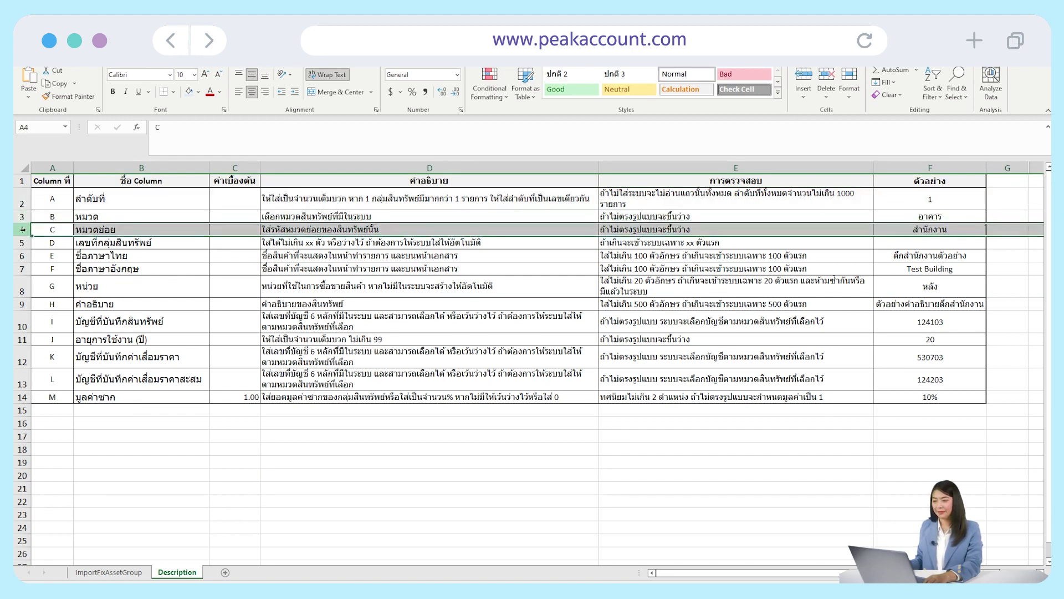
{"action": "left_click", "coordinate": [959, 167]}
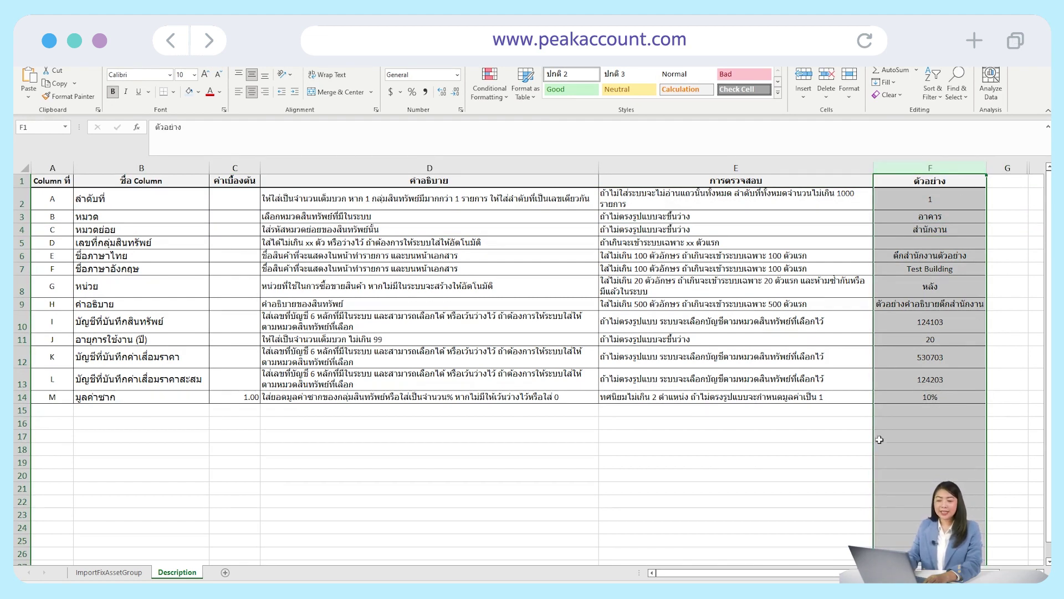
- Examine the ImportFixAssetGroup sheet's ลำดับที่ column, header row and first sample entry
{"action": "left_click", "coordinate": [111, 572]}
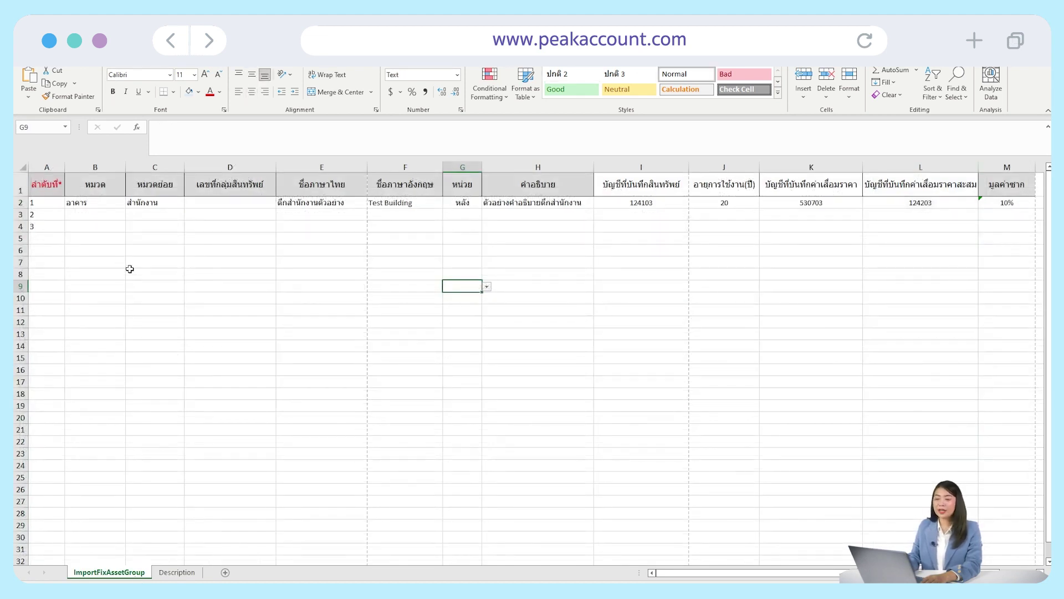
{"action": "left_click", "coordinate": [53, 167]}
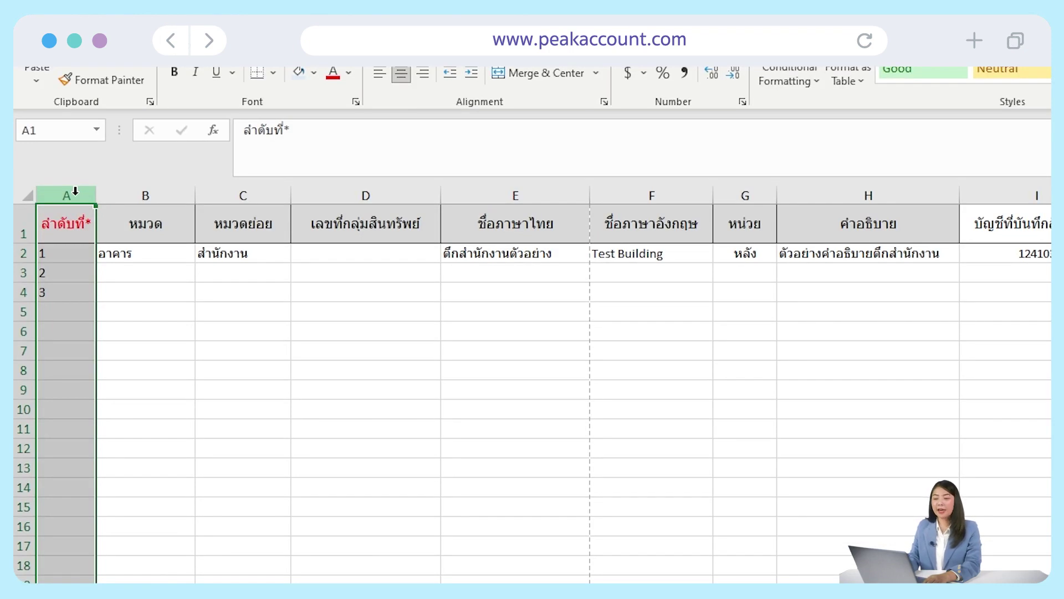
{"action": "left_click", "coordinate": [24, 218]}
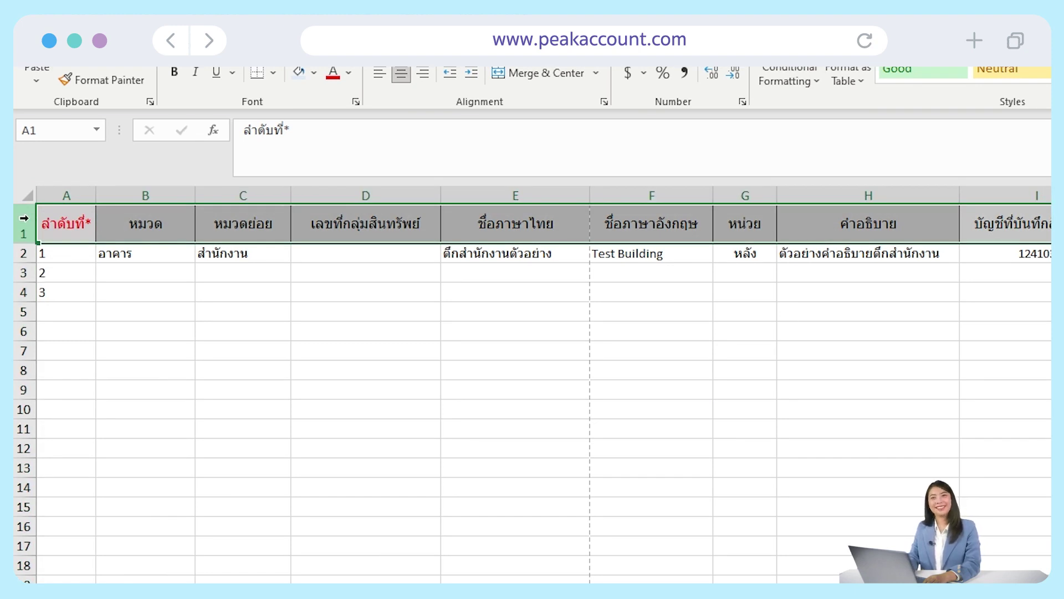
{"action": "left_click", "coordinate": [80, 253]}
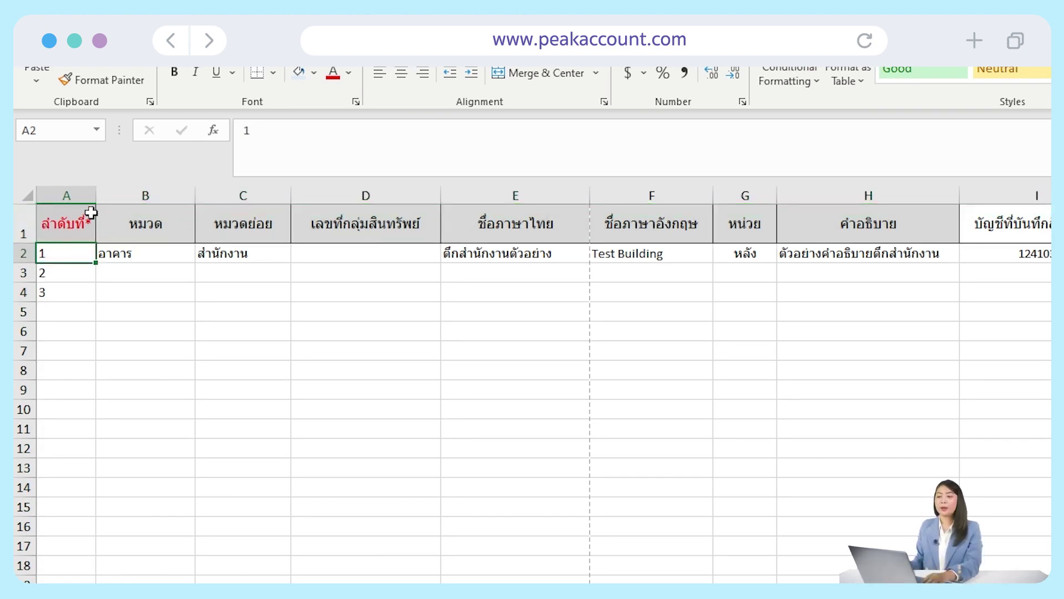
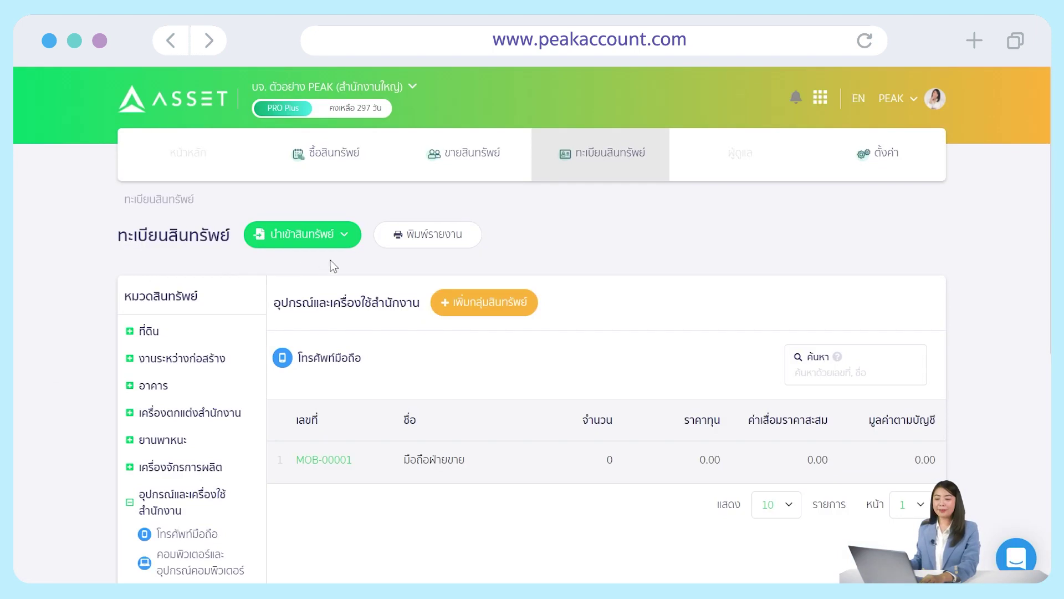
- Import the asset-group file from the computer into the PEAK asset register and look over the imported rows
{"action": "left_click", "coordinate": [352, 242]}
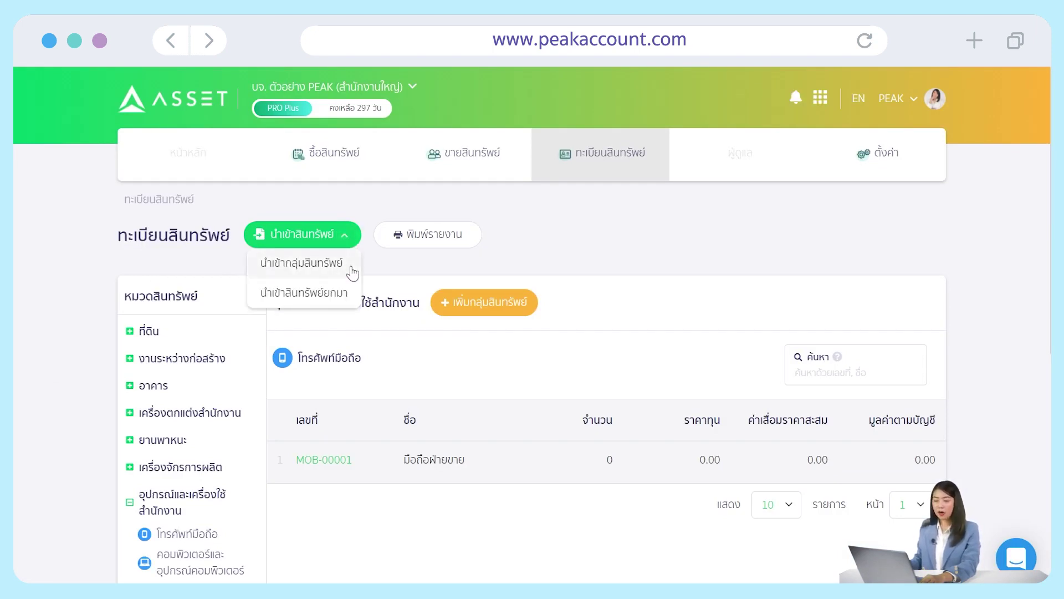
{"action": "left_click", "coordinate": [302, 263]}
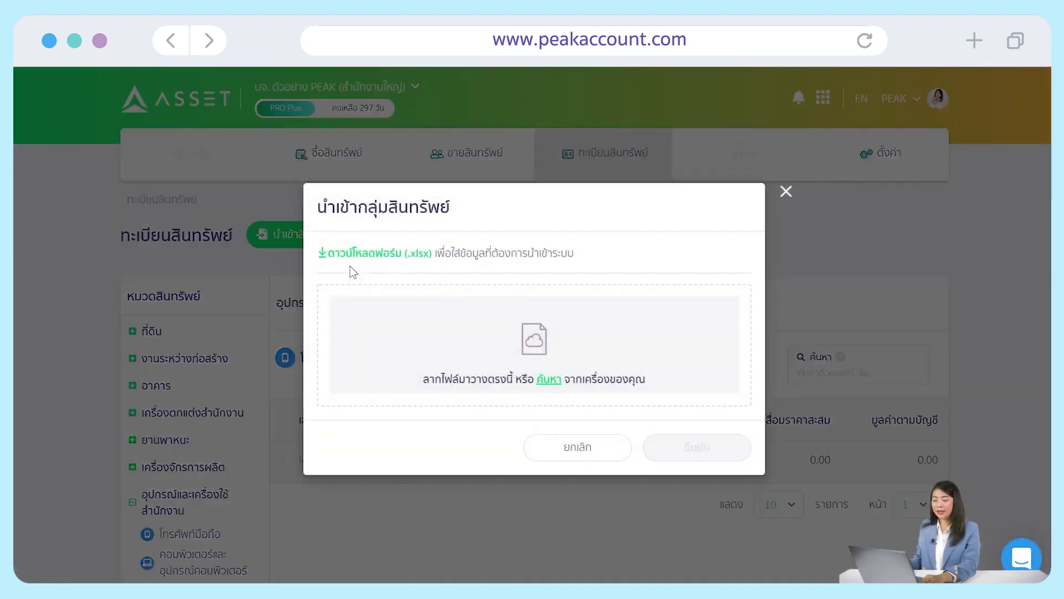
{"action": "left_click", "coordinate": [549, 382]}
{"action": "double_click", "coordinate": [121, 224]}
{"action": "left_click", "coordinate": [689, 459]}
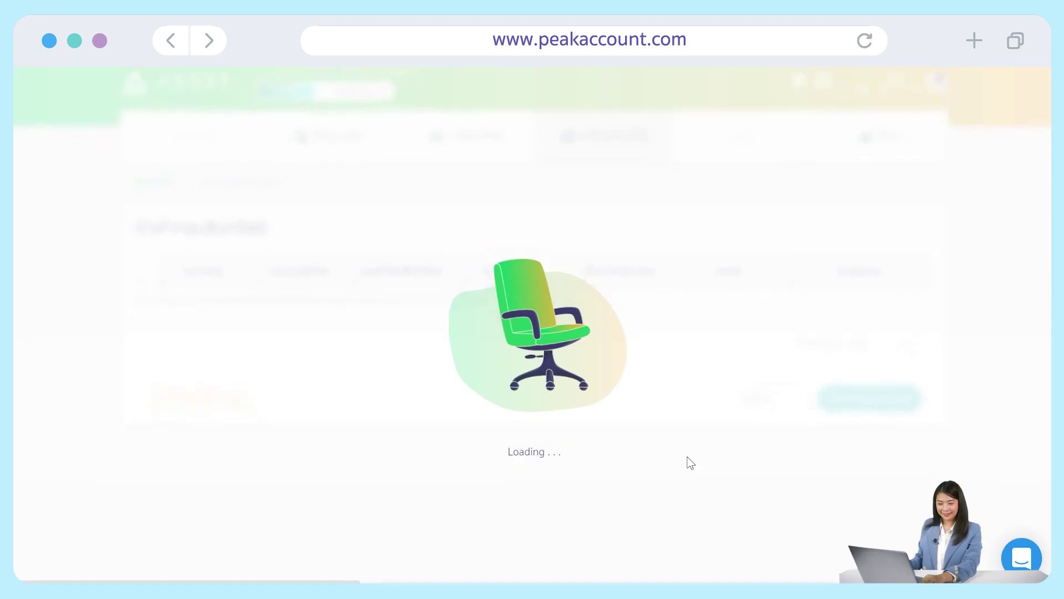
{"action": "left_click_drag", "start_coordinate": [490, 354], "coordinate": [967, 357]}
{"action": "scroll", "coordinate": [560, 448], "scroll_direction": "up", "scroll_amount": 2}
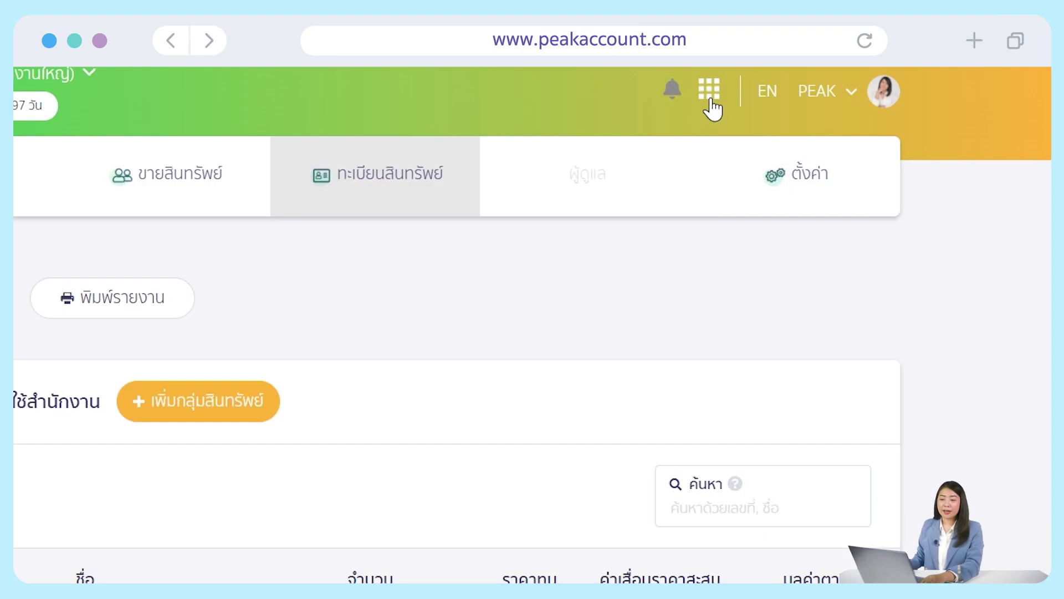
{"action": "left_click", "coordinate": [821, 99]}
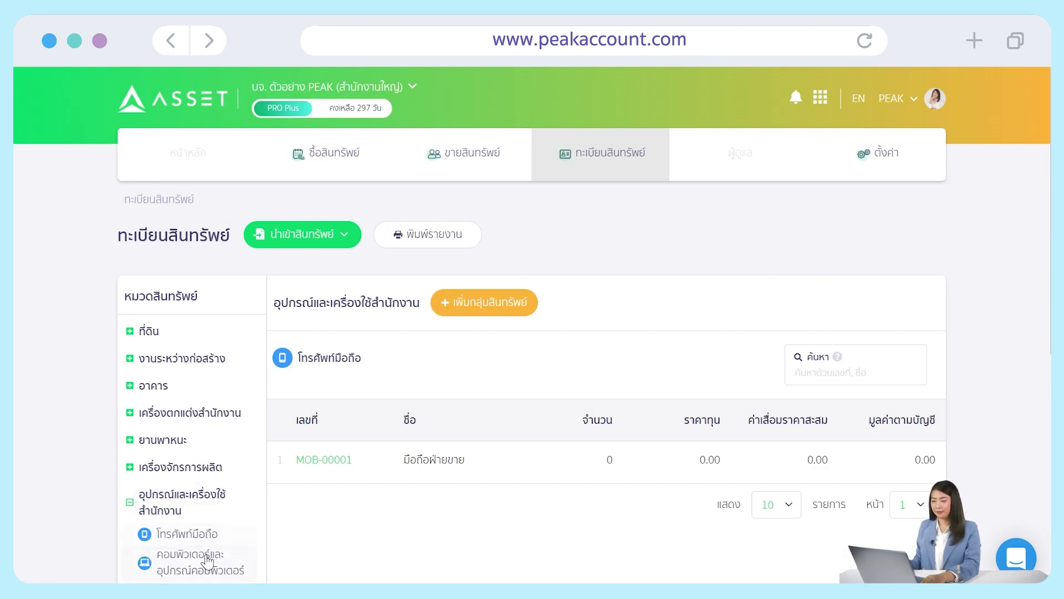
- Open the MOB-00001 มือถือฝ่ายขาย asset group and check its list of purchased assets
{"action": "left_click", "coordinate": [338, 480]}
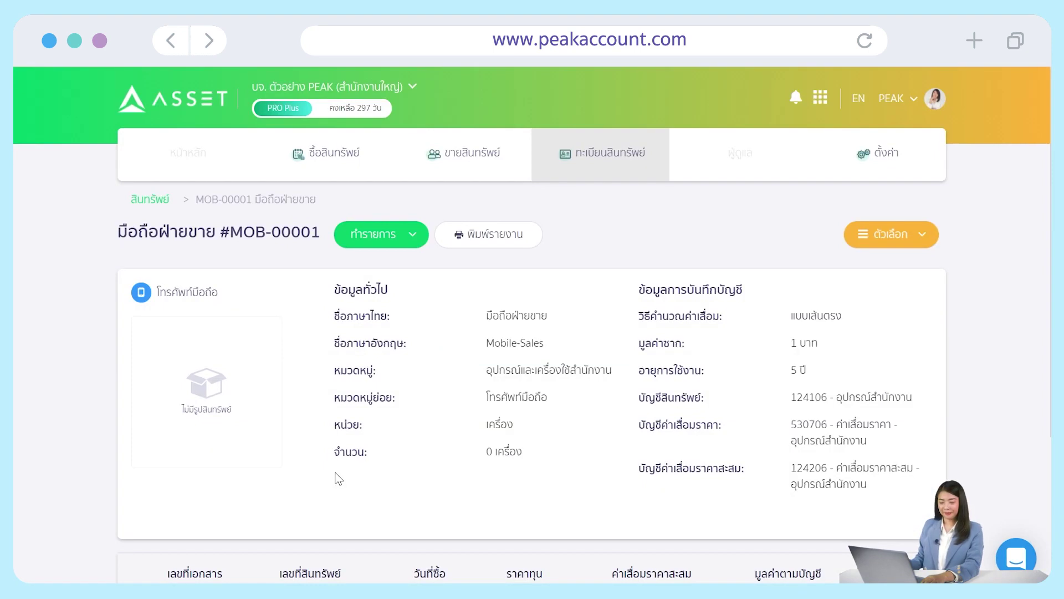
{"action": "scroll", "coordinate": [381, 471], "scroll_direction": "down", "scroll_amount": 3}
{"action": "left_click_drag", "start_coordinate": [581, 465], "coordinate": [496, 470]}
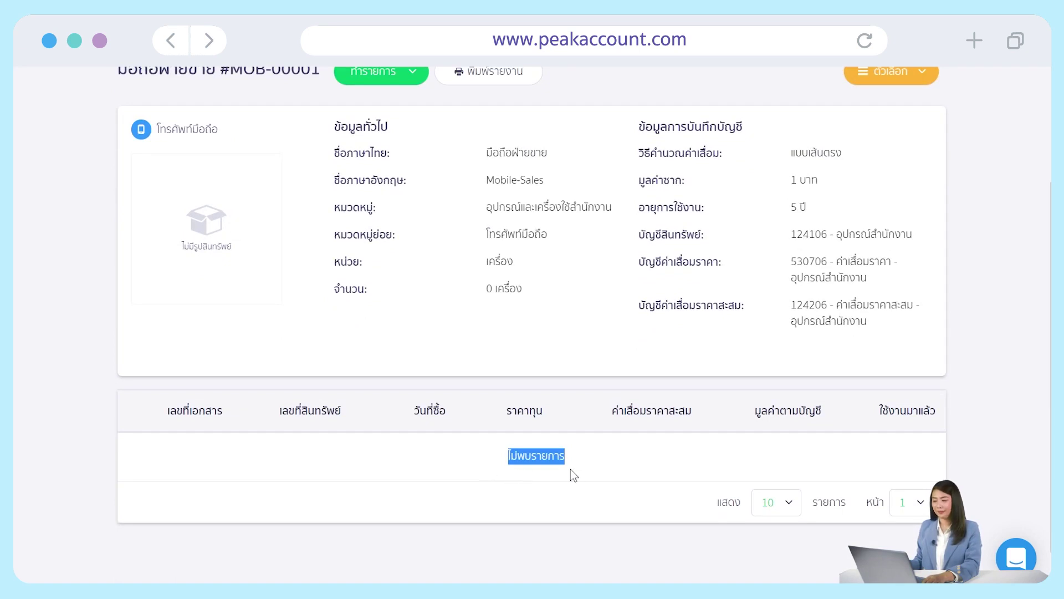
{"action": "left_click", "coordinate": [588, 467]}
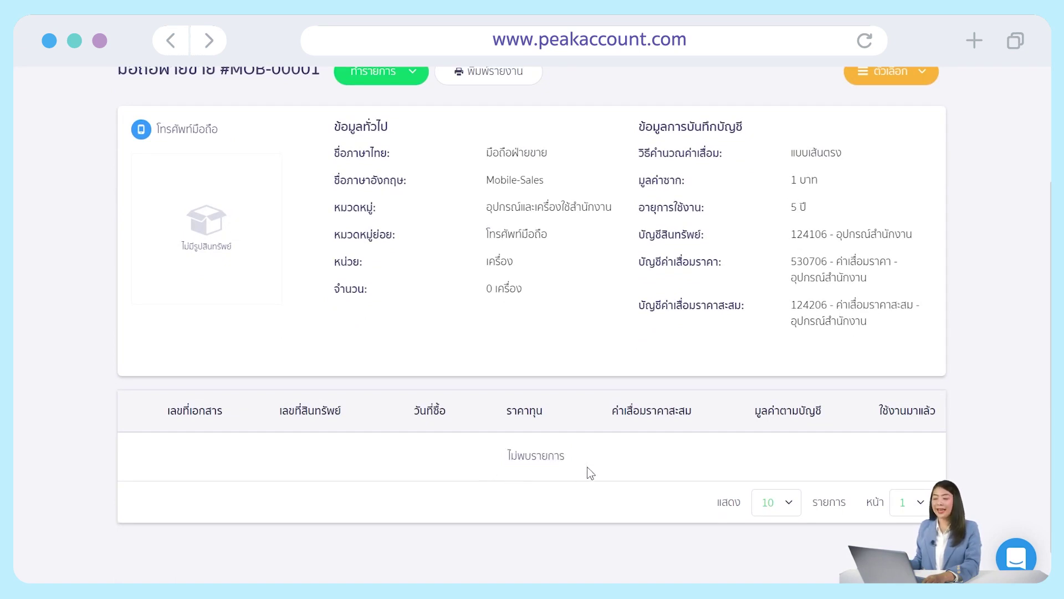
{"action": "scroll", "coordinate": [590, 473], "scroll_direction": "up", "scroll_amount": 3}
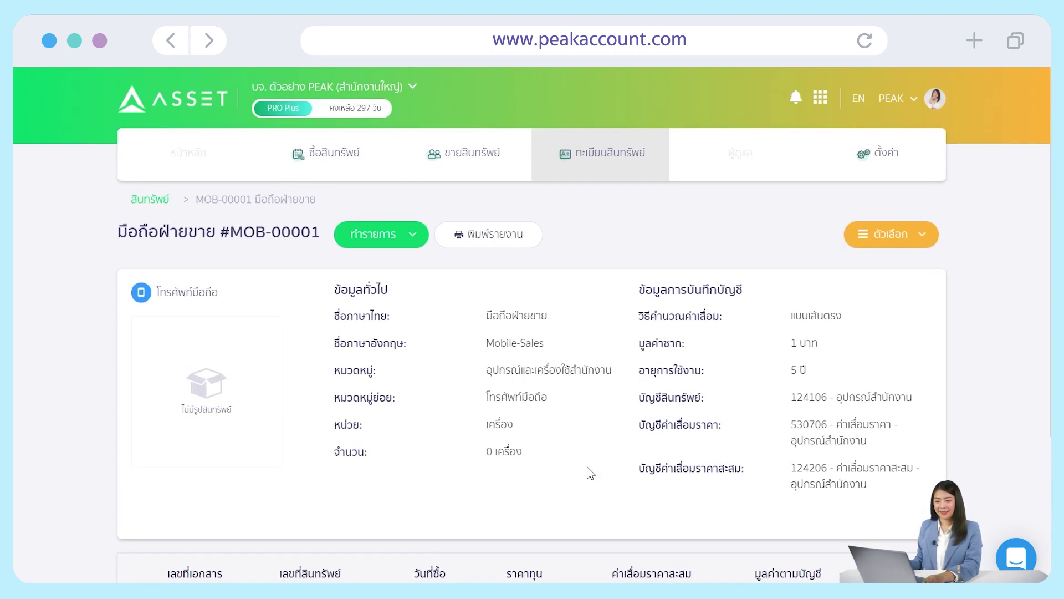
- Start an asset purchase from the มือถือฝ่ายขาย group's page and check the asset group on its item line
{"action": "left_click", "coordinate": [423, 241]}
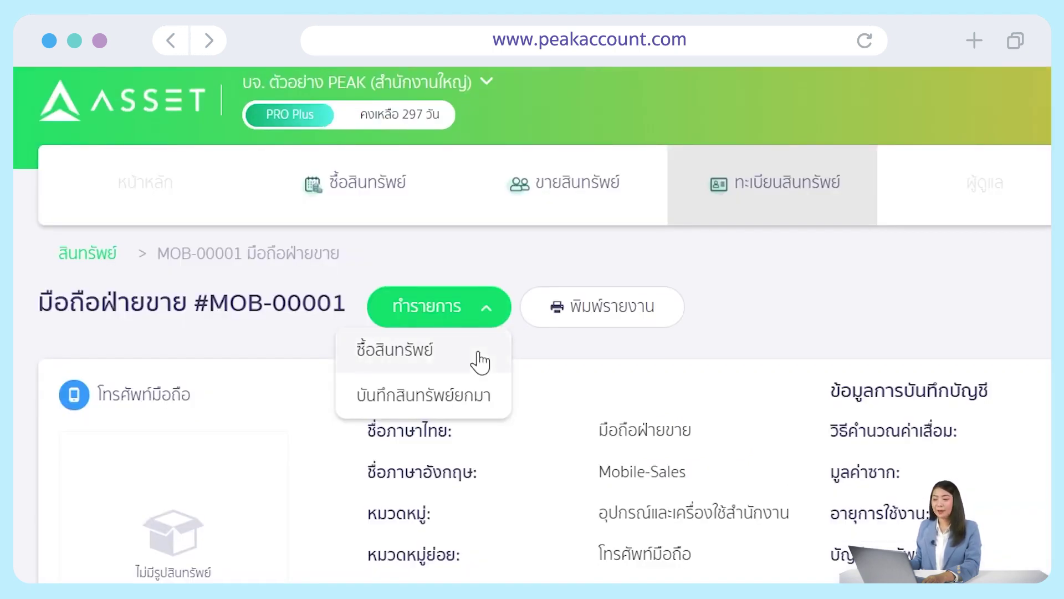
{"action": "left_click", "coordinate": [482, 361]}
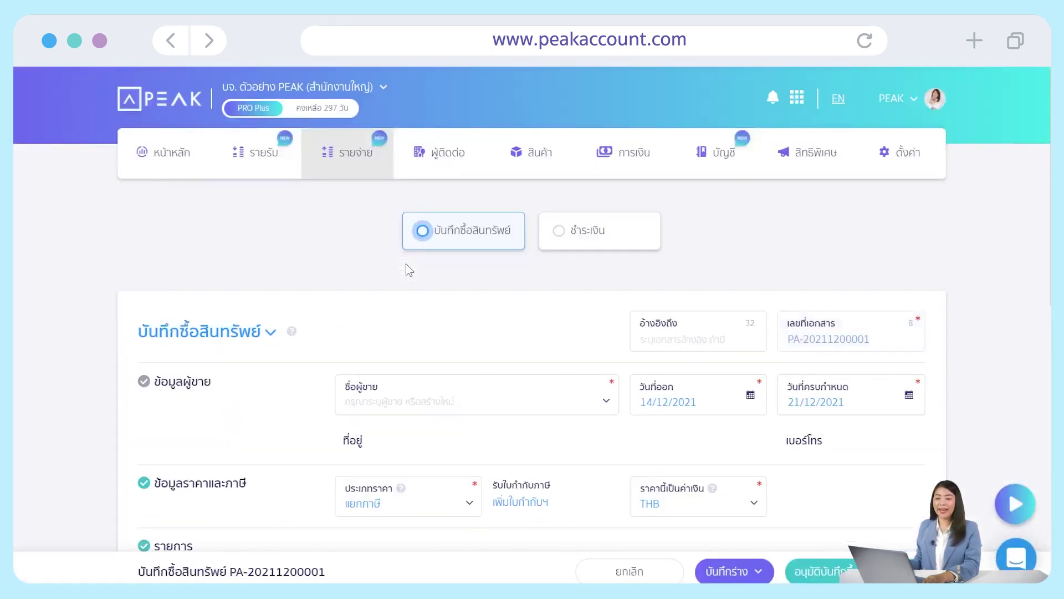
{"action": "scroll", "coordinate": [83, 284], "scroll_direction": "down", "scroll_amount": 7}
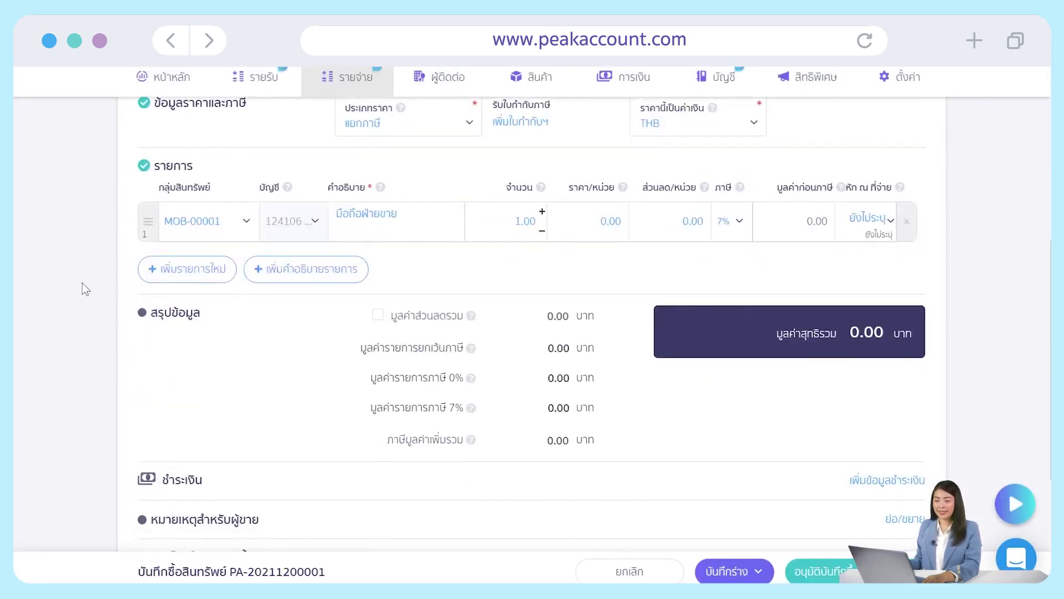
{"action": "left_click_drag", "start_coordinate": [214, 186], "coordinate": [158, 188]}
{"action": "left_click", "coordinate": [108, 204]}
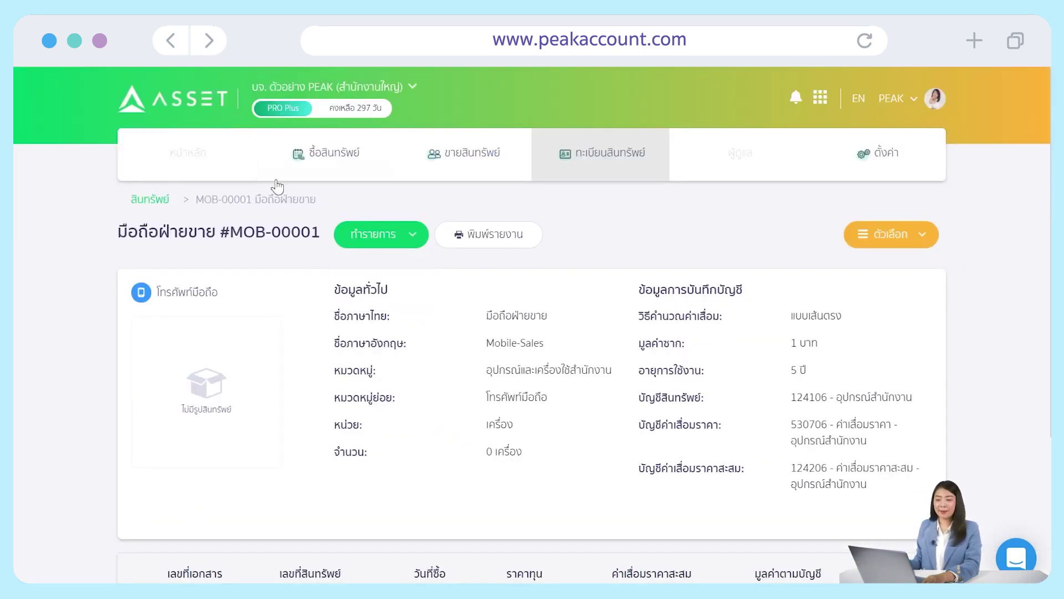
- Start a new purchase record from the asset module and choose MOB-00001 - มือถือฝ่ายขาย as the item's asset group
{"action": "left_click", "coordinate": [357, 172]}
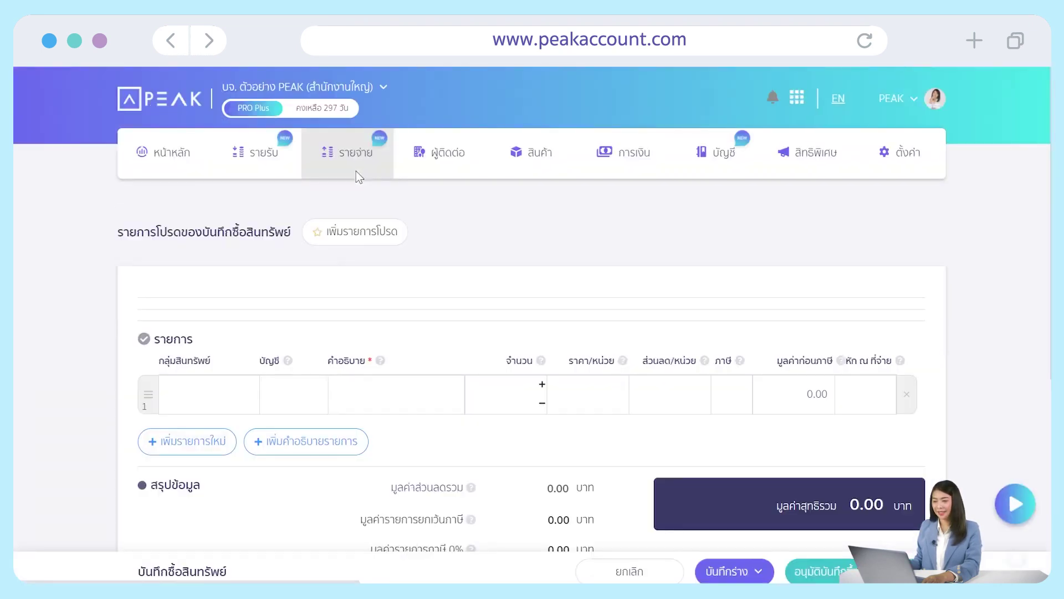
{"action": "scroll", "coordinate": [106, 258], "scroll_direction": "down", "scroll_amount": 5}
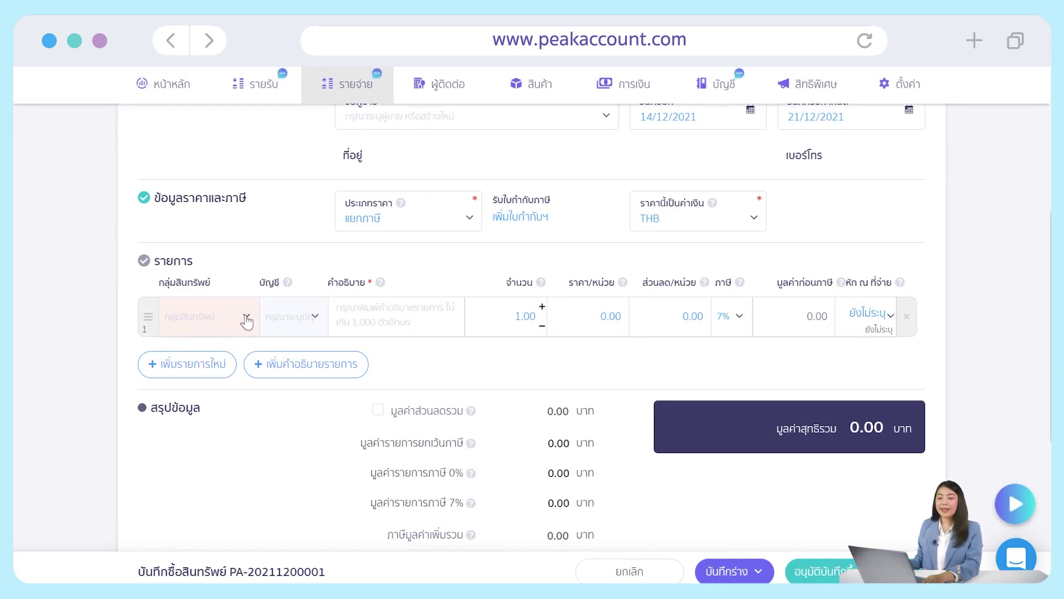
{"action": "left_click", "coordinate": [246, 318]}
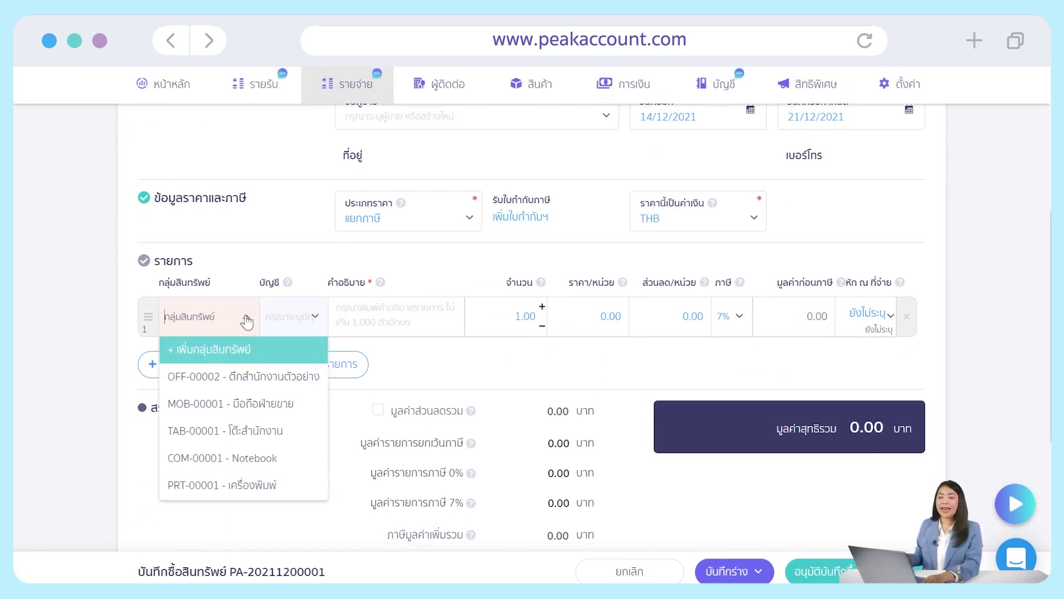
{"action": "left_click", "coordinate": [300, 408]}
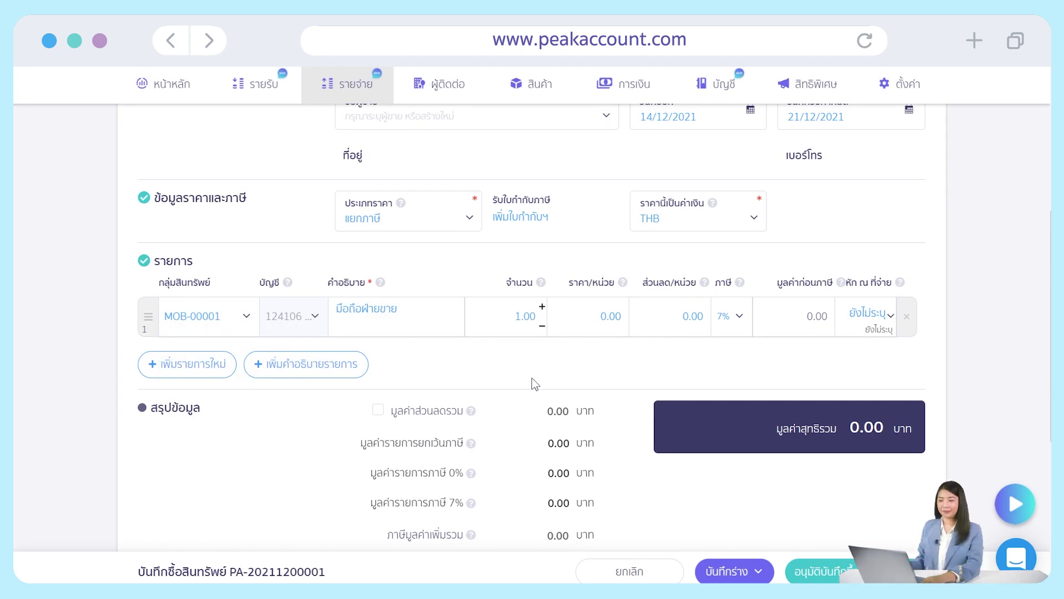
- Create a new ซื้อสินทรัพย์ document from the expense section with MOB-00001 - มือถือฝ่ายขาย as the item's asset group
{"action": "mouse_move", "coordinate": [332, 84]}
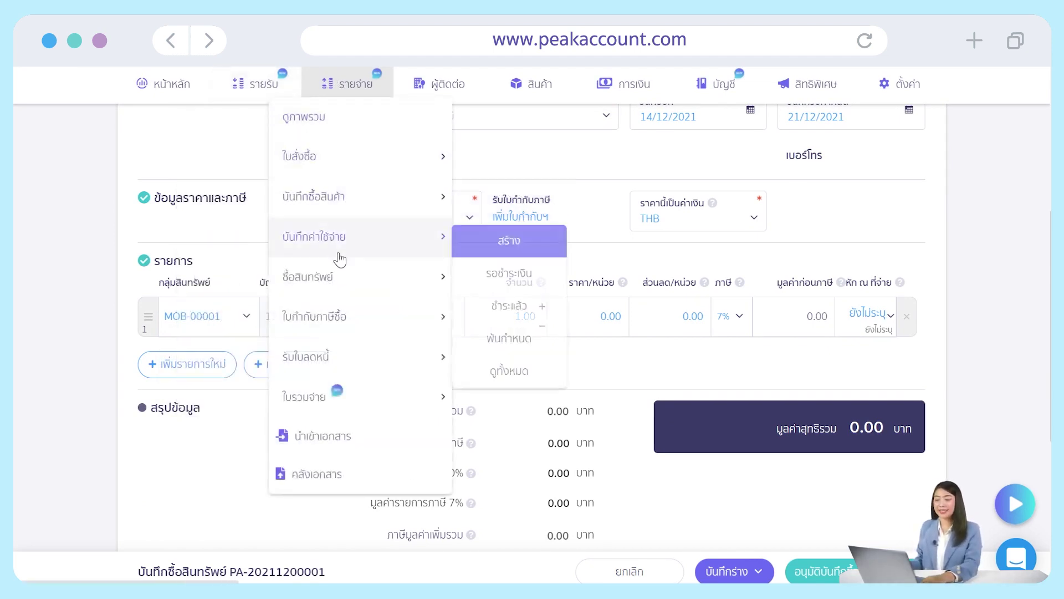
{"action": "mouse_move", "coordinate": [335, 283]}
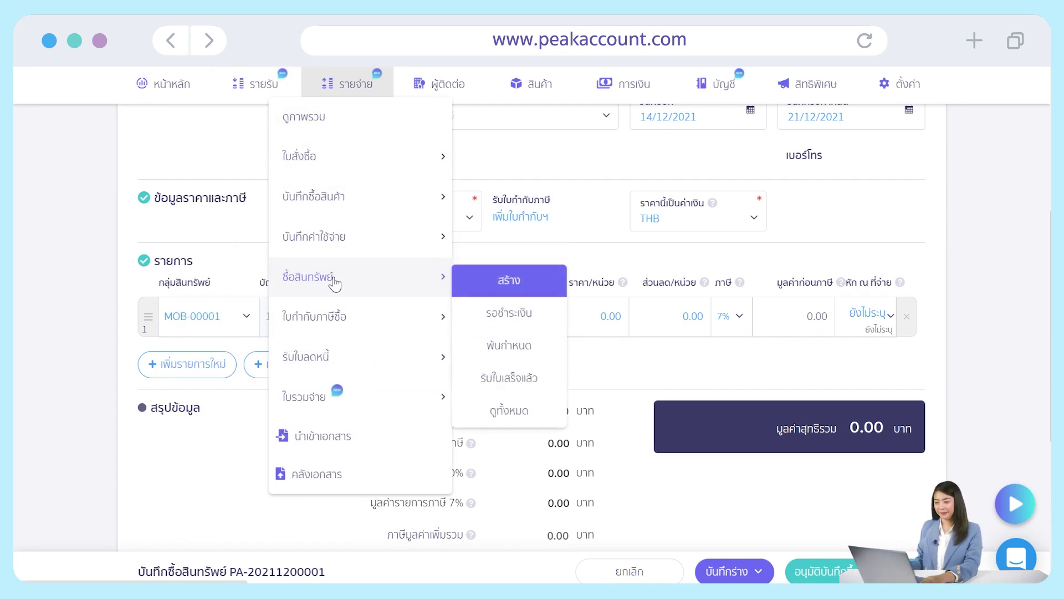
{"action": "left_click", "coordinate": [538, 294]}
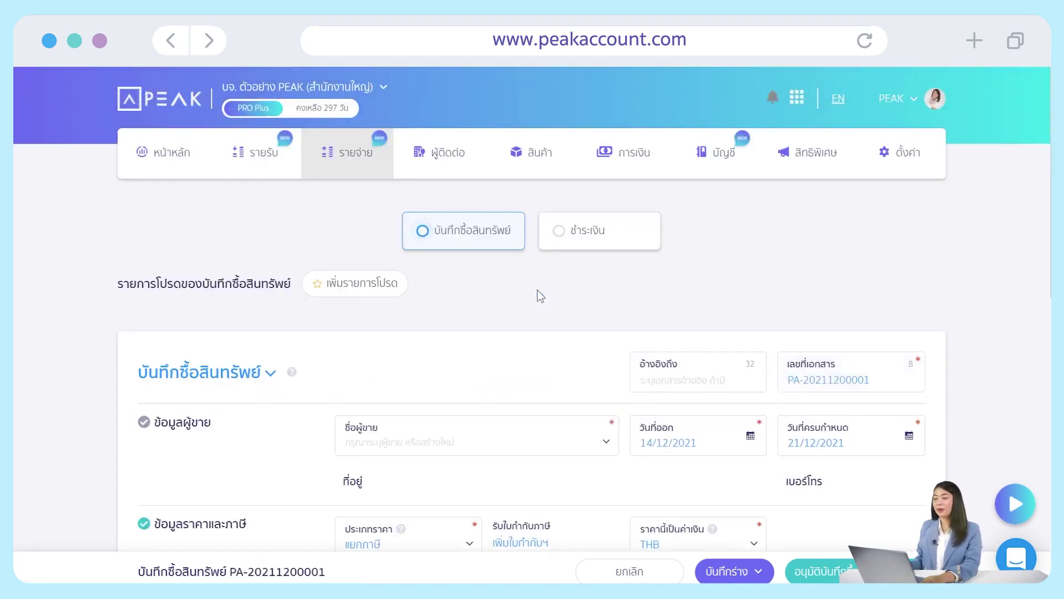
{"action": "scroll", "coordinate": [537, 289], "scroll_direction": "down", "scroll_amount": 5}
{"action": "left_click", "coordinate": [208, 316]}
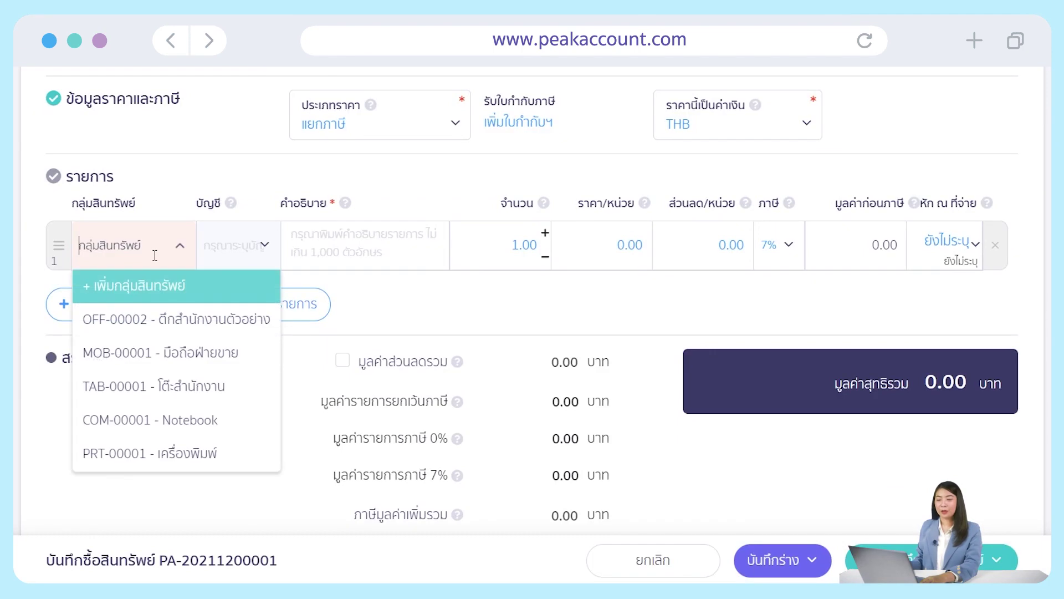
{"action": "left_click", "coordinate": [199, 356]}
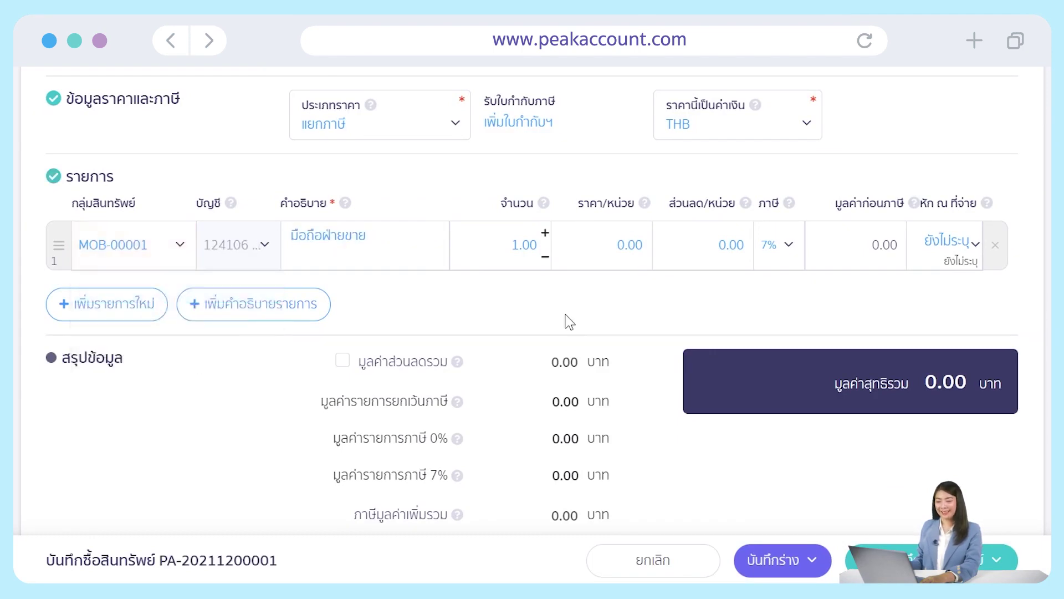
- Set the MOB-00001 item line's unit price to 30,000 baht
{"action": "left_click", "coordinate": [598, 259]}
{"action": "type", "text": "30000"}
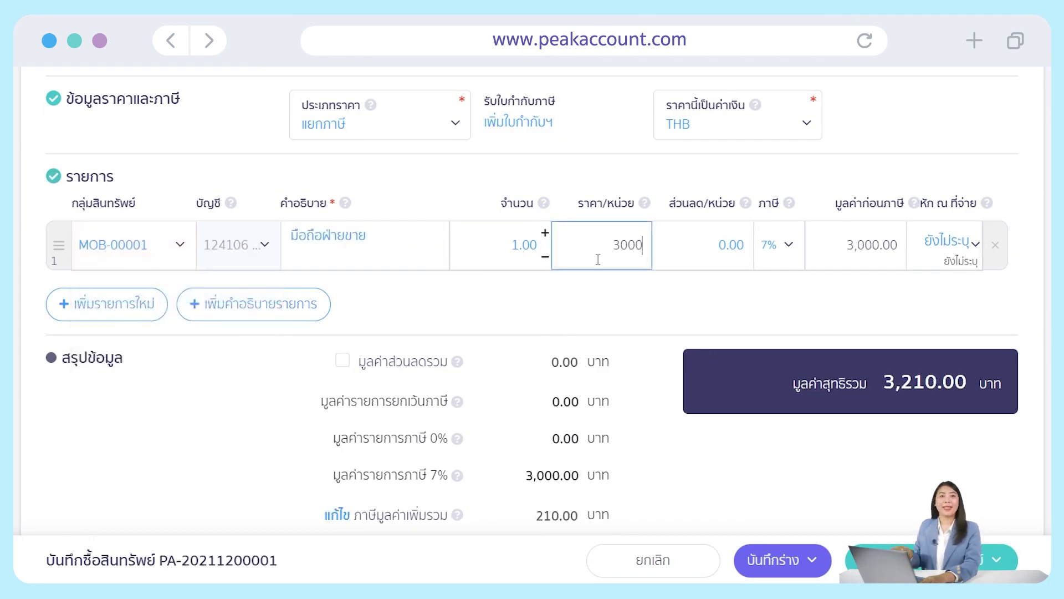
{"action": "left_click", "coordinate": [604, 311]}
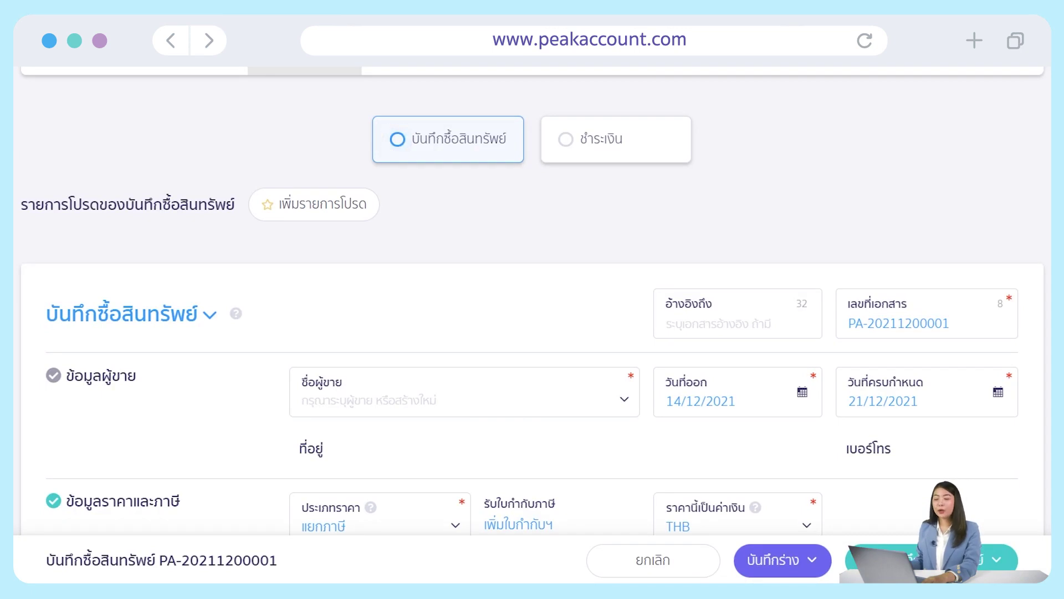
- Select บริษัท พี ยู ยู เอ็น อินเทลลิเจนท์ จำกัด as the seller and check the document's issue date calendar
{"action": "triple_click", "coordinate": [968, 329]}
{"action": "left_click", "coordinate": [967, 329]}
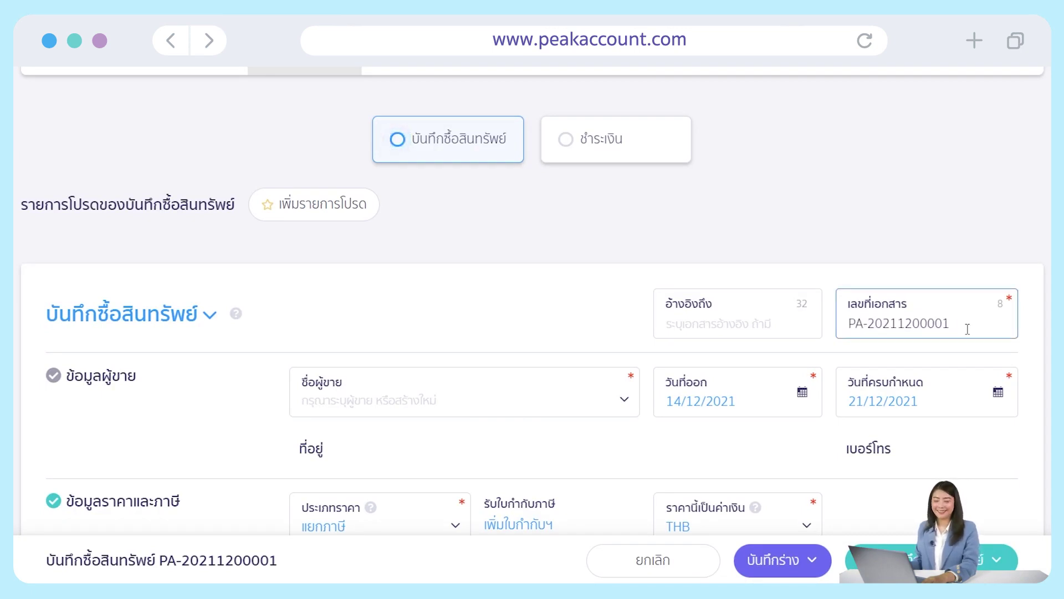
{"action": "left_click", "coordinate": [625, 404]}
{"action": "left_click", "coordinate": [581, 318]}
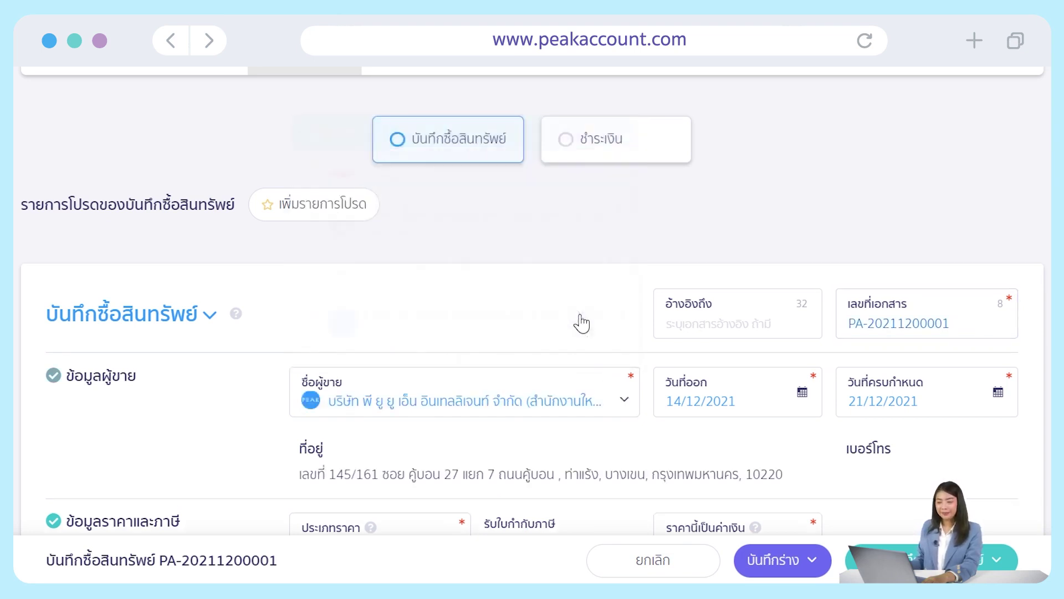
{"action": "scroll", "coordinate": [570, 372], "scroll_direction": "down", "scroll_amount": 1}
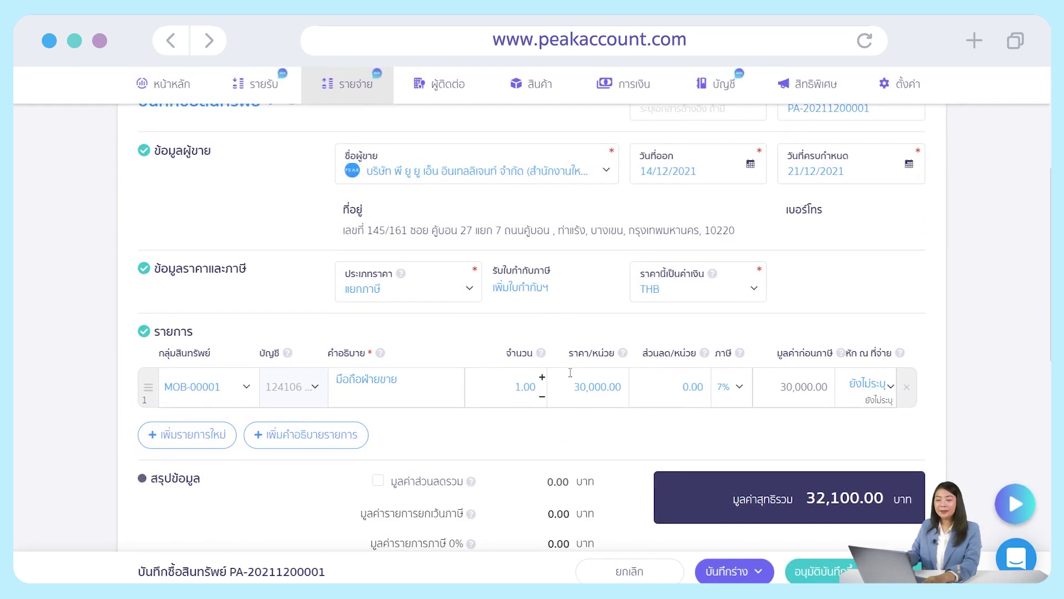
{"action": "left_click", "coordinate": [690, 173]}
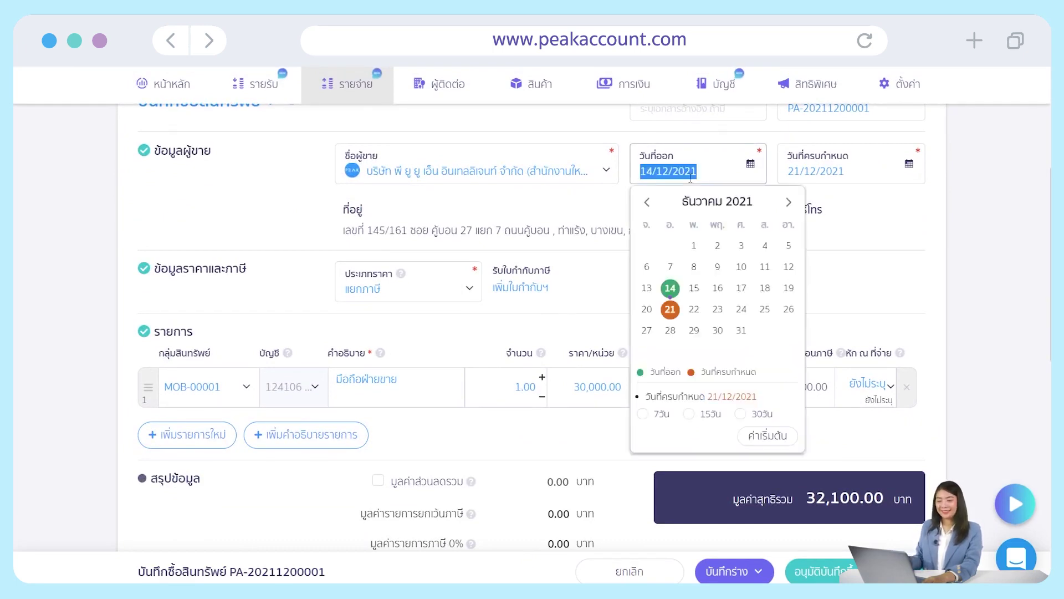
{"action": "left_click", "coordinate": [860, 215]}
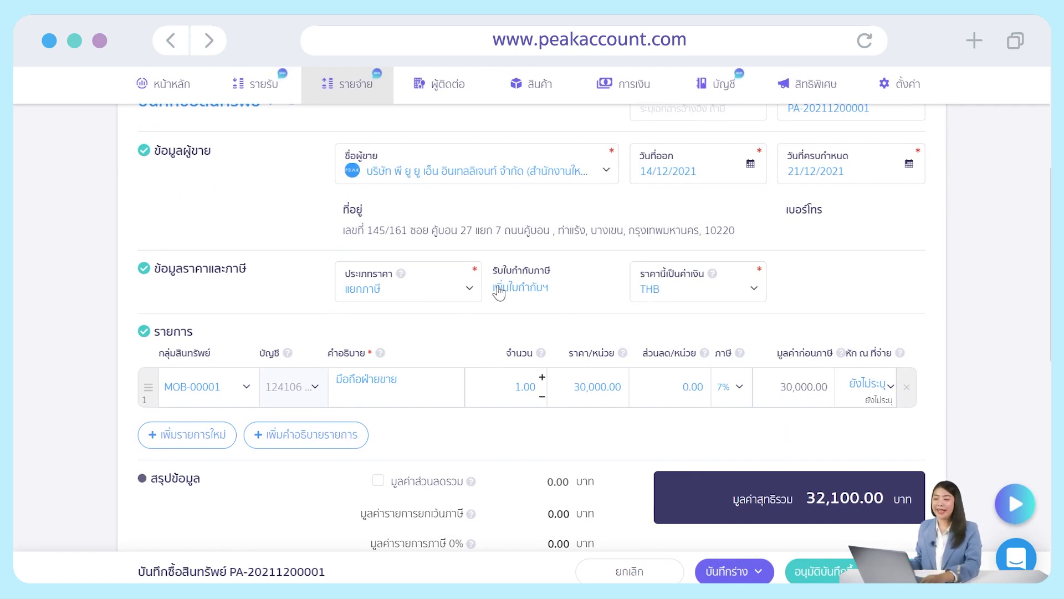
- Register the received tax invoice on the purchase document with invoice number INV9999
{"action": "left_click", "coordinate": [517, 288]}
{"action": "left_click", "coordinate": [622, 333]}
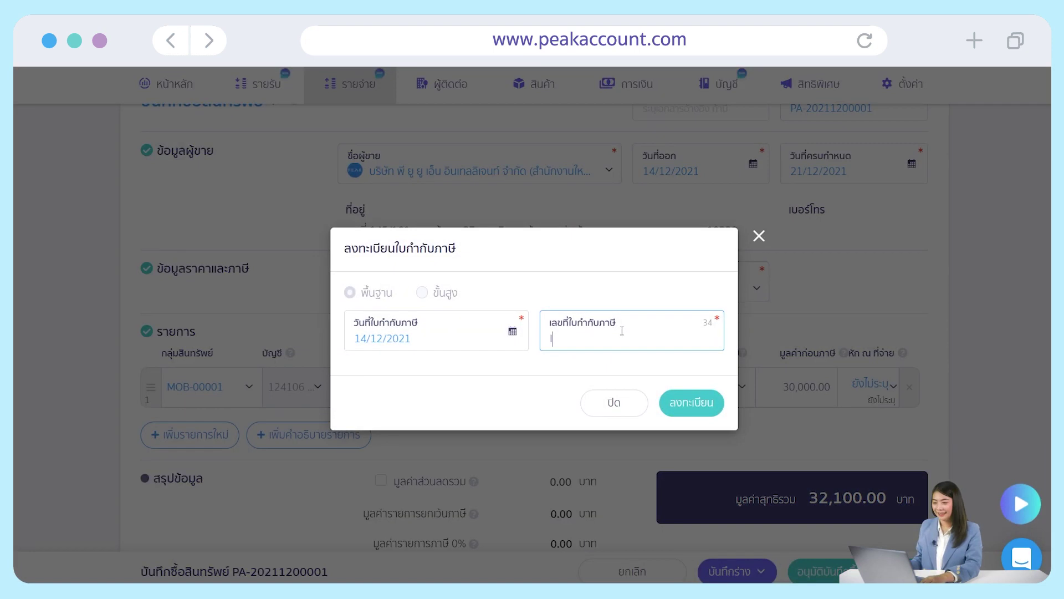
{"action": "type", "text": "INV9999"}
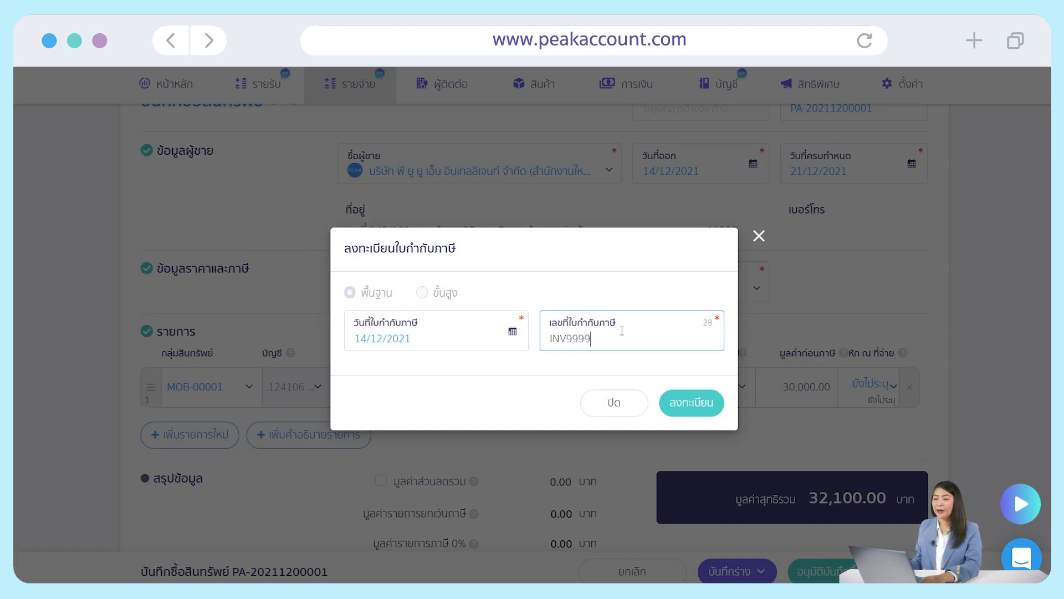
{"action": "left_click", "coordinate": [683, 410]}
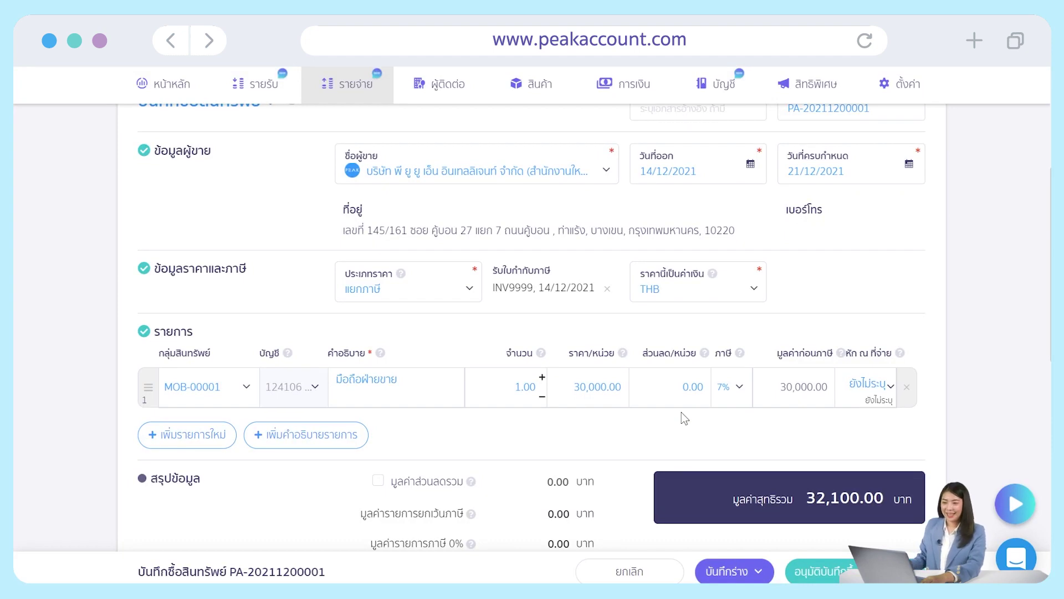
- Append AA to the item line's description so it reads มือถือฝ่ายขายAA
{"action": "left_click", "coordinate": [415, 384]}
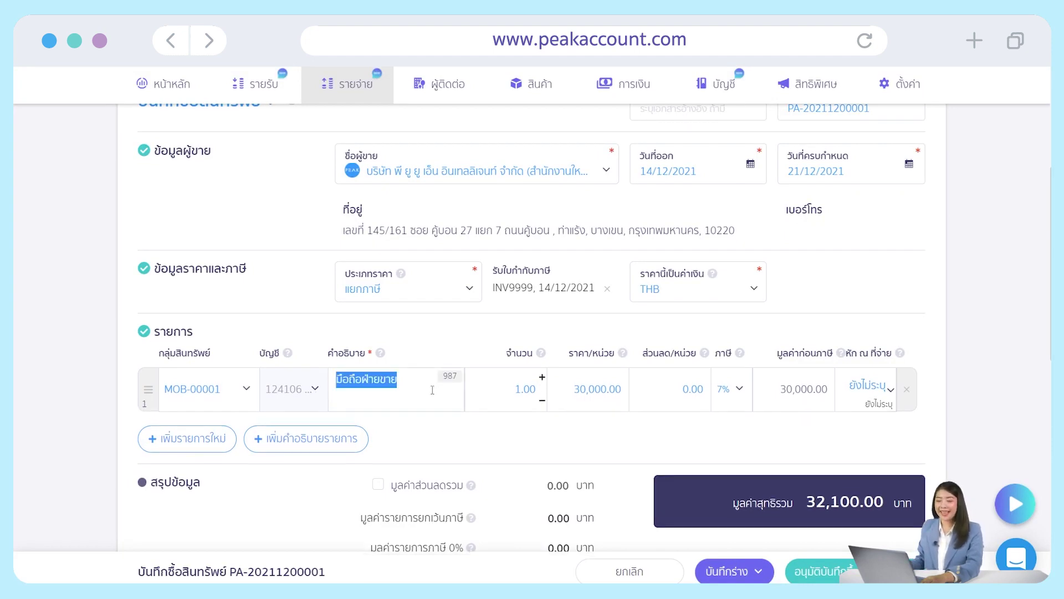
{"action": "left_click", "coordinate": [415, 384]}
{"action": "type", "text": "AA"}
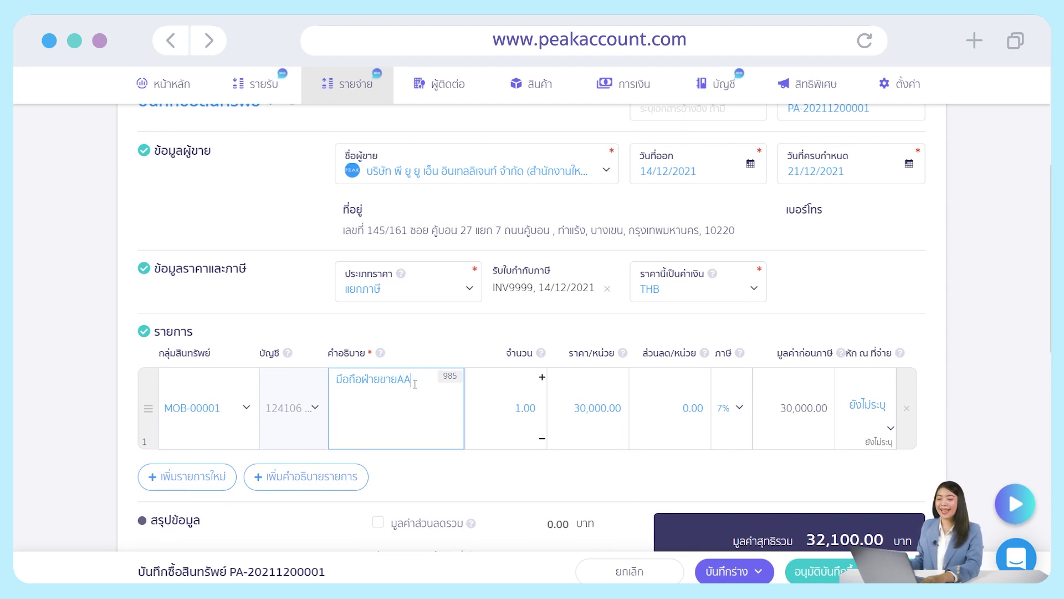
{"action": "left_click", "coordinate": [414, 485]}
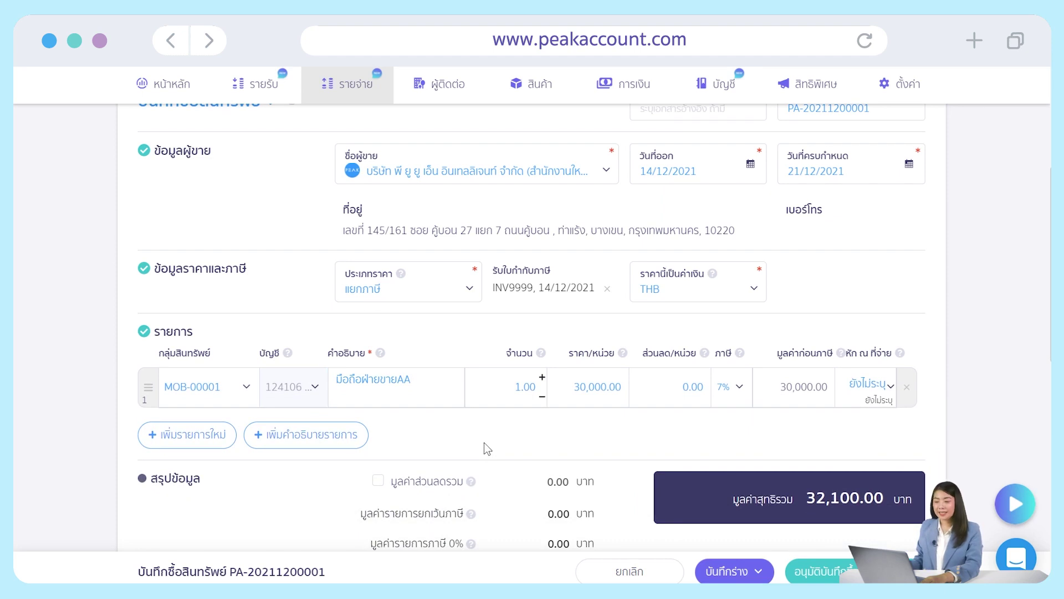
- Raise the mobile phone line's quantity to 3 and lower it back to 1
{"action": "left_click", "coordinate": [543, 378]}
{"action": "left_click", "coordinate": [542, 380]}
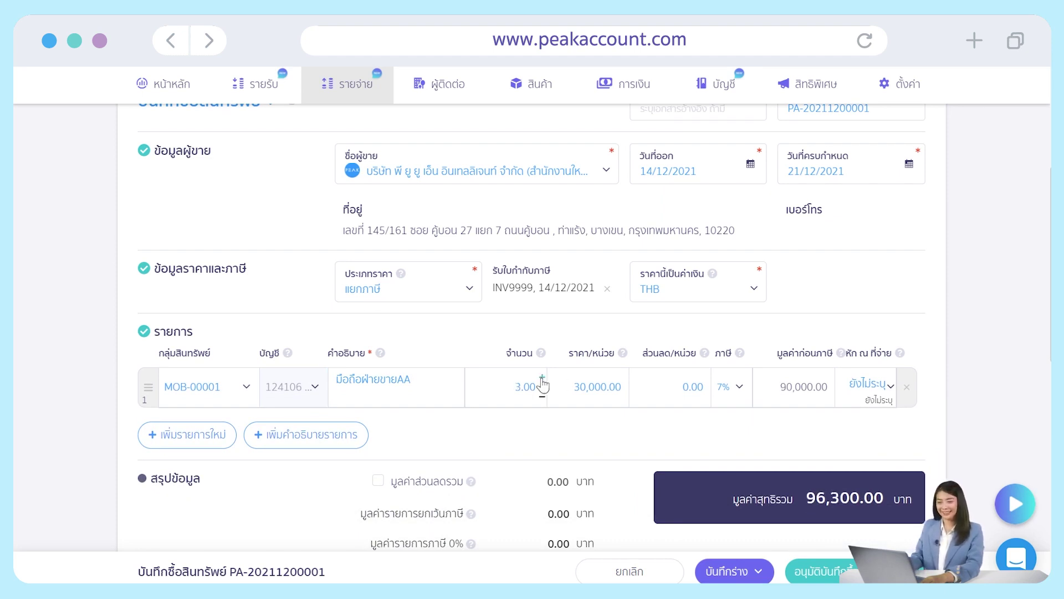
{"action": "left_click", "coordinate": [542, 399]}
{"action": "left_click", "coordinate": [543, 398]}
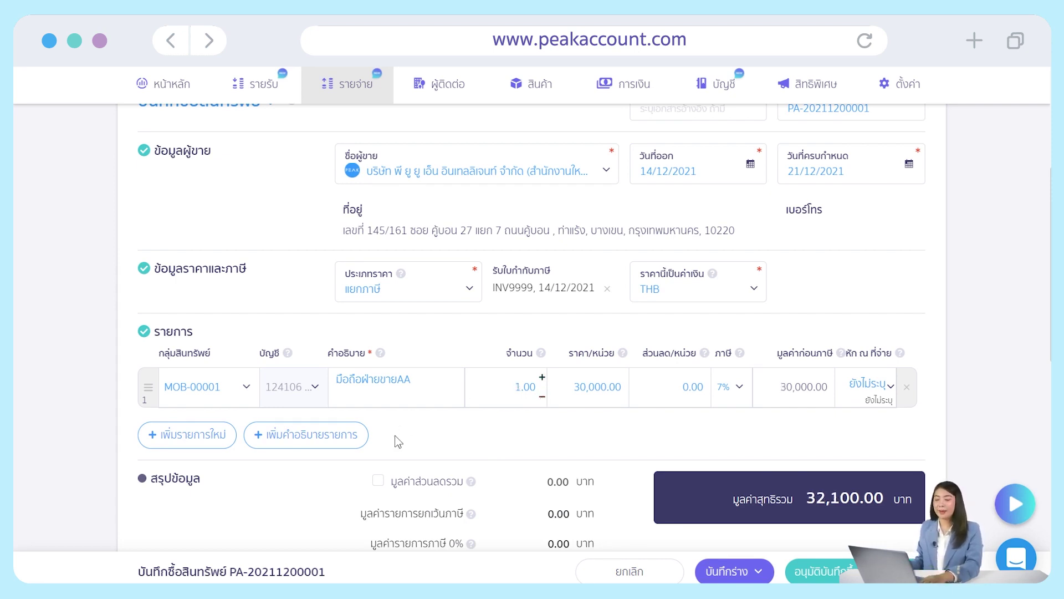
- Add a second item line with asset group COM-00001 - Notebook and remove that line again
{"action": "left_click", "coordinate": [181, 436]}
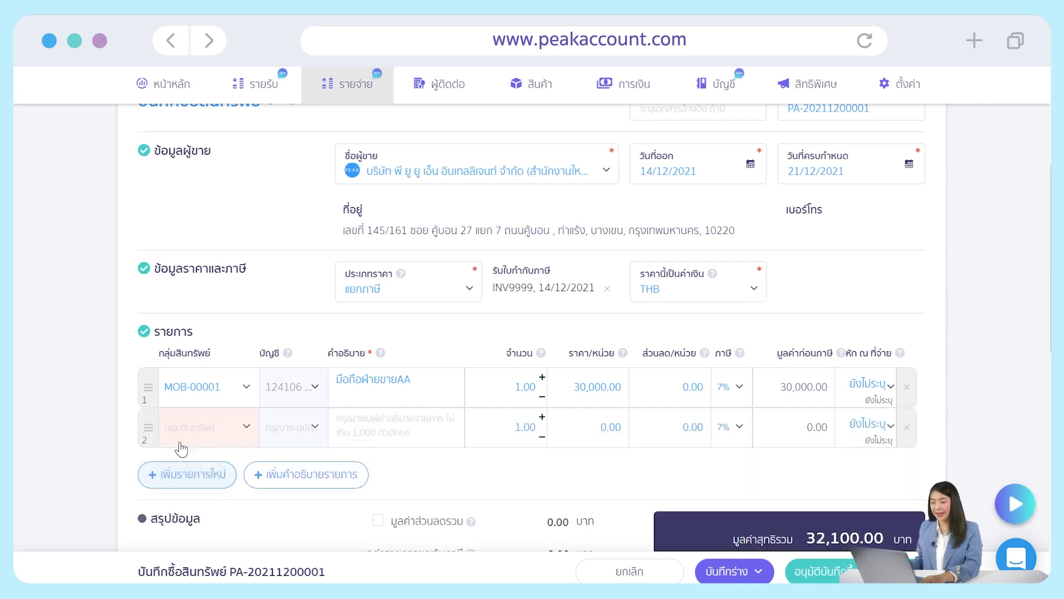
{"action": "left_click", "coordinate": [226, 438]}
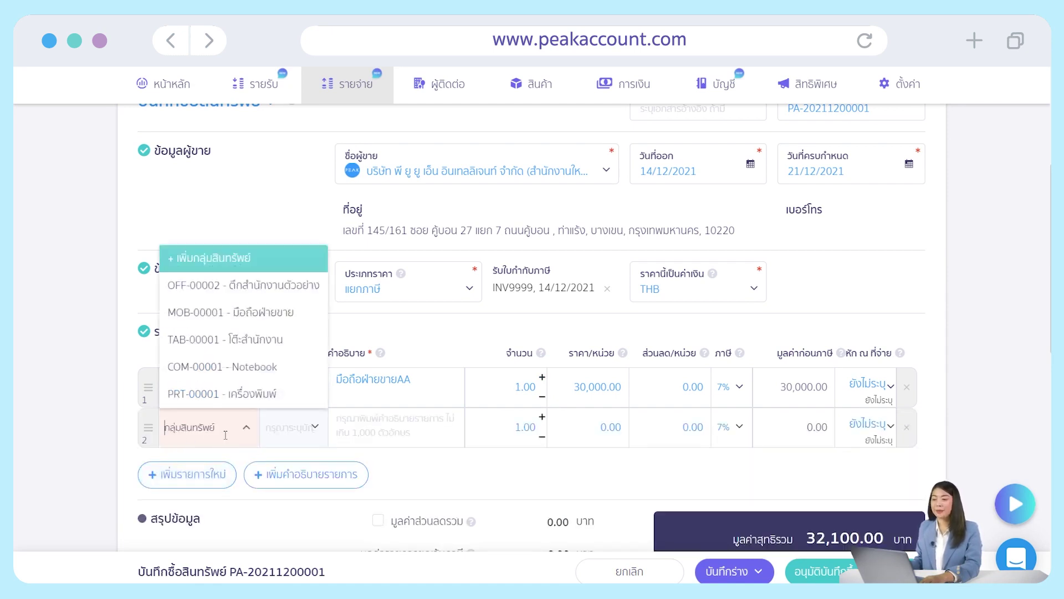
{"action": "left_click", "coordinate": [272, 368]}
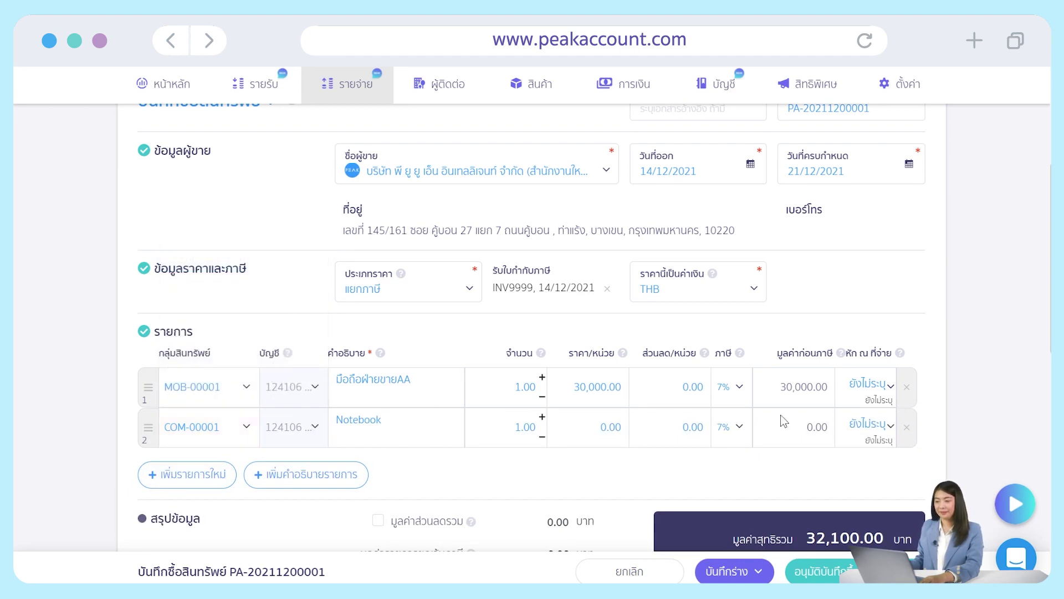
{"action": "left_click", "coordinate": [907, 427]}
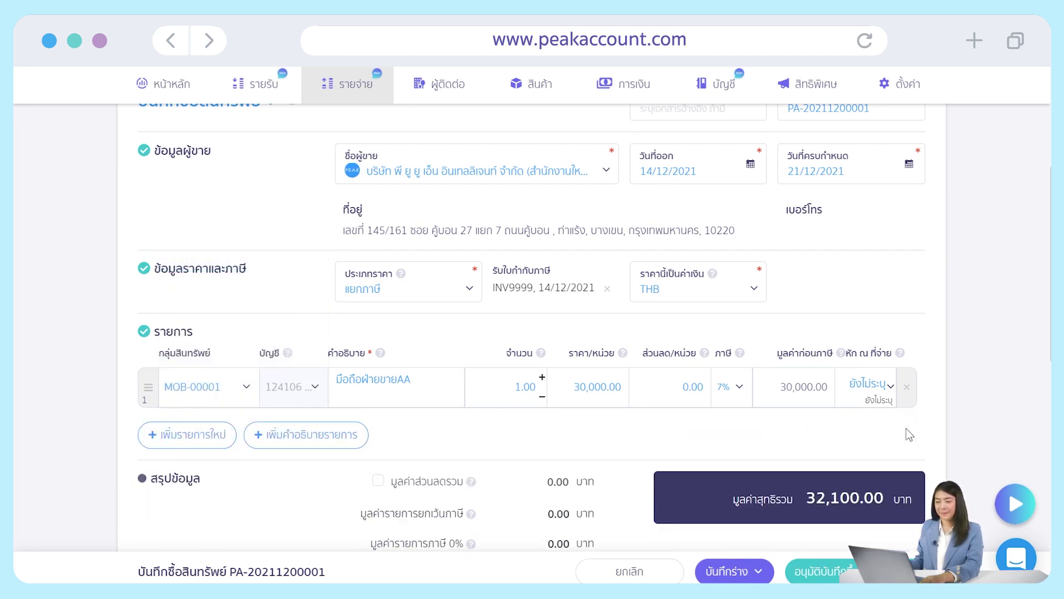
- Choose the ไทยพาณิชย์ บัญชีออมทรัพย์ savings account as the channel for the first payment
{"action": "scroll", "coordinate": [996, 389], "scroll_direction": "down", "scroll_amount": 2}
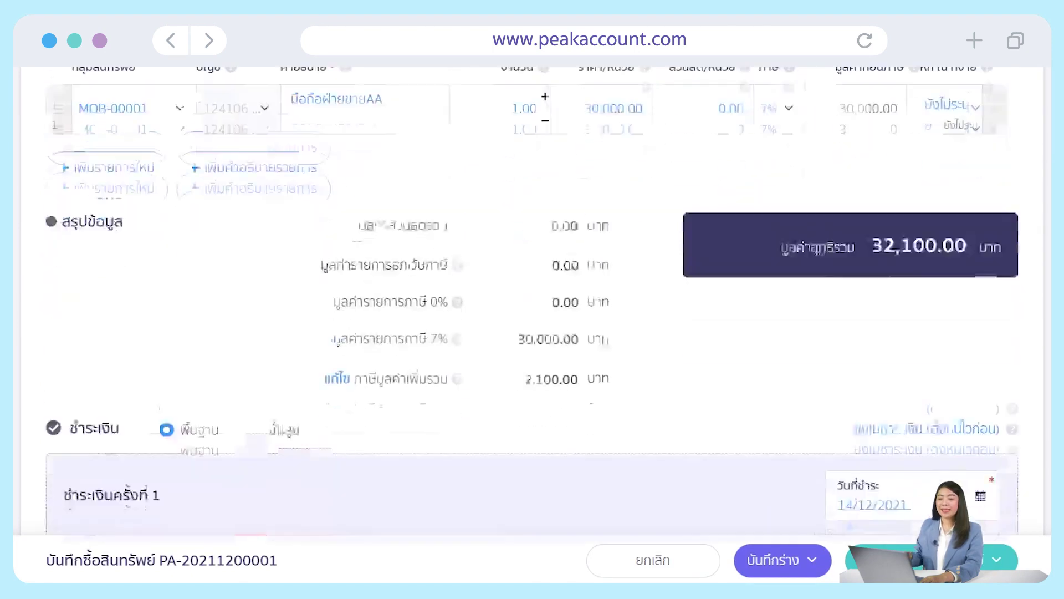
{"action": "scroll", "coordinate": [720, 356], "scroll_direction": "down", "scroll_amount": 5}
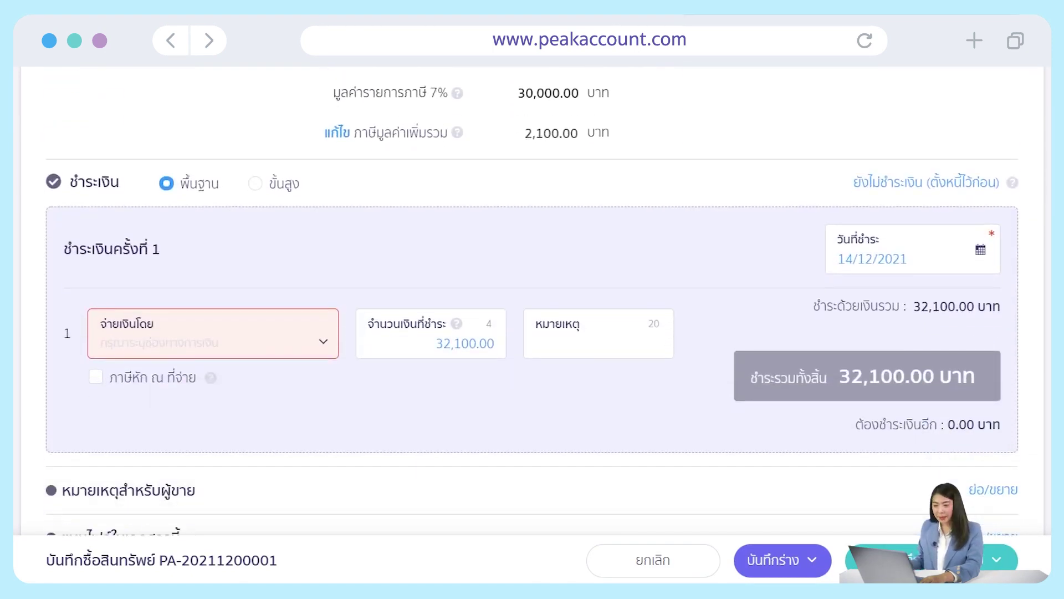
{"action": "left_click", "coordinate": [240, 350]}
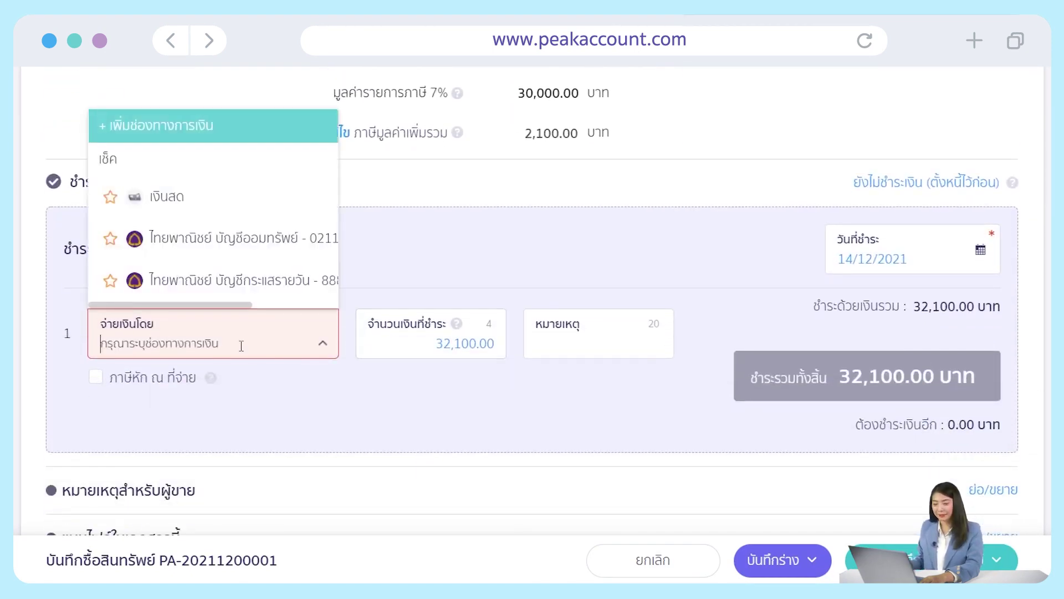
{"action": "left_click", "coordinate": [251, 250]}
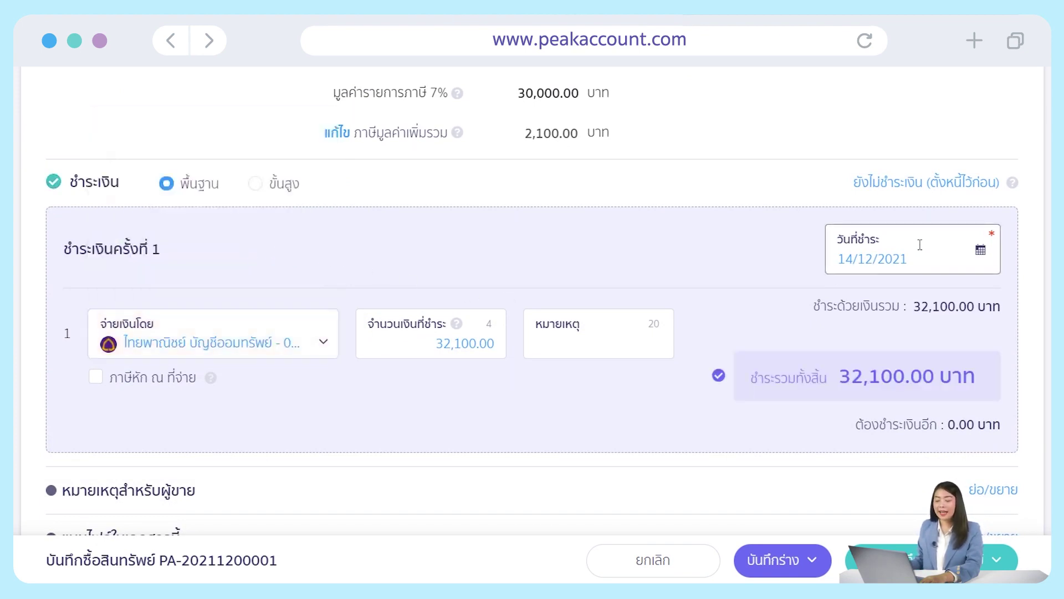
- Mark the purchase as ยังไม่ชำระเงิน (ตั้งหนี้ไว้ก่อน) and approve the asset purchase record
{"action": "left_click", "coordinate": [933, 186]}
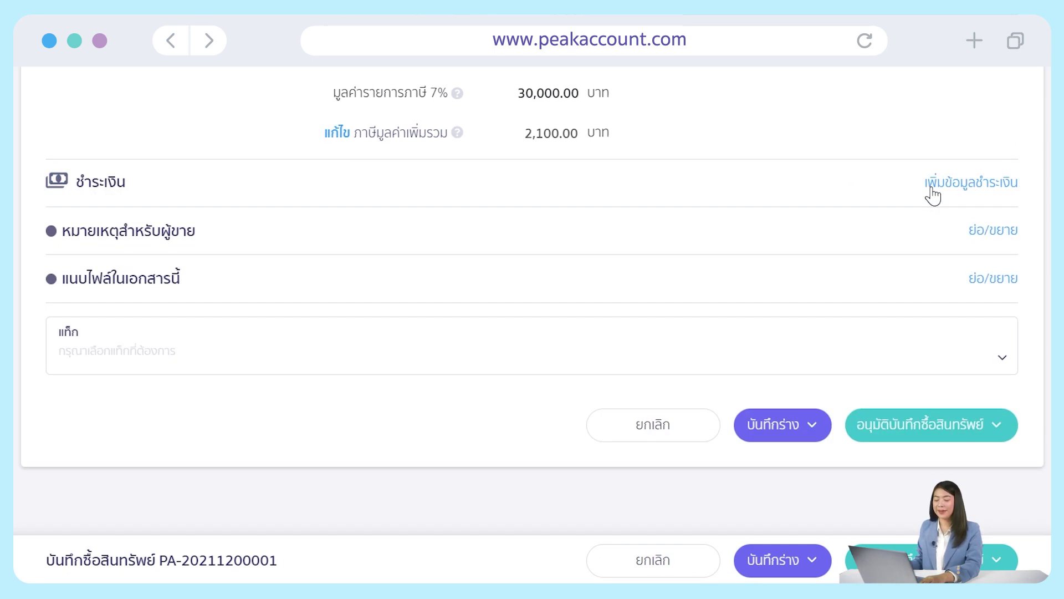
{"action": "scroll", "coordinate": [983, 312], "scroll_direction": "down", "scroll_amount": 1}
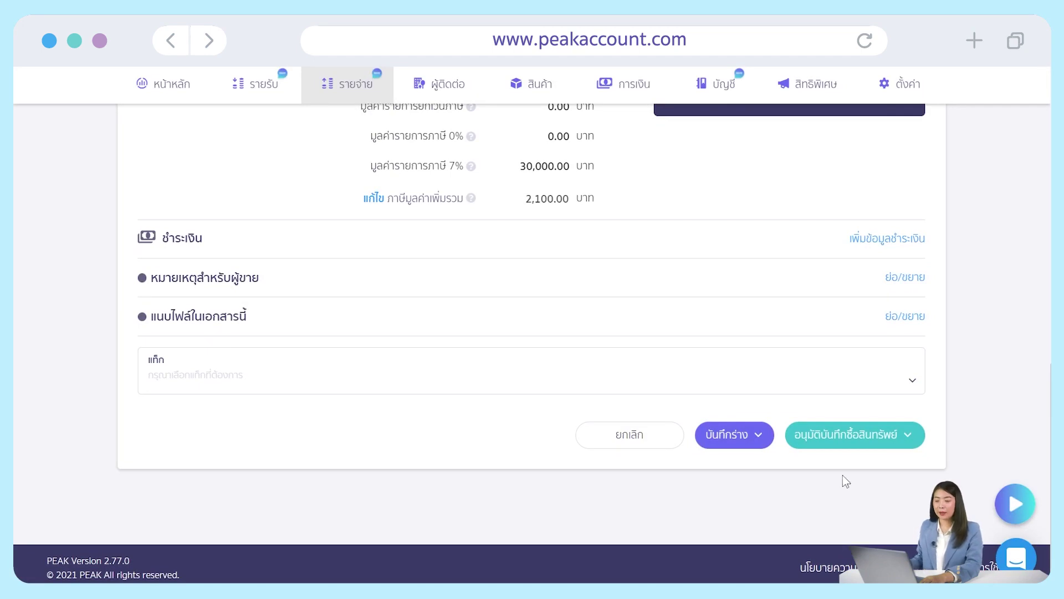
{"action": "left_click", "coordinate": [854, 447]}
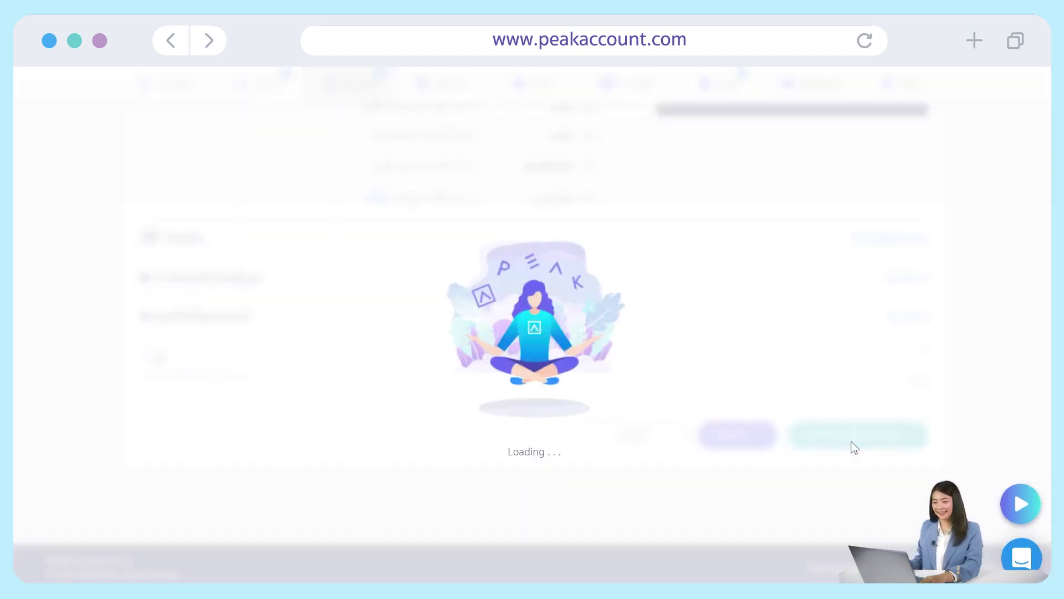